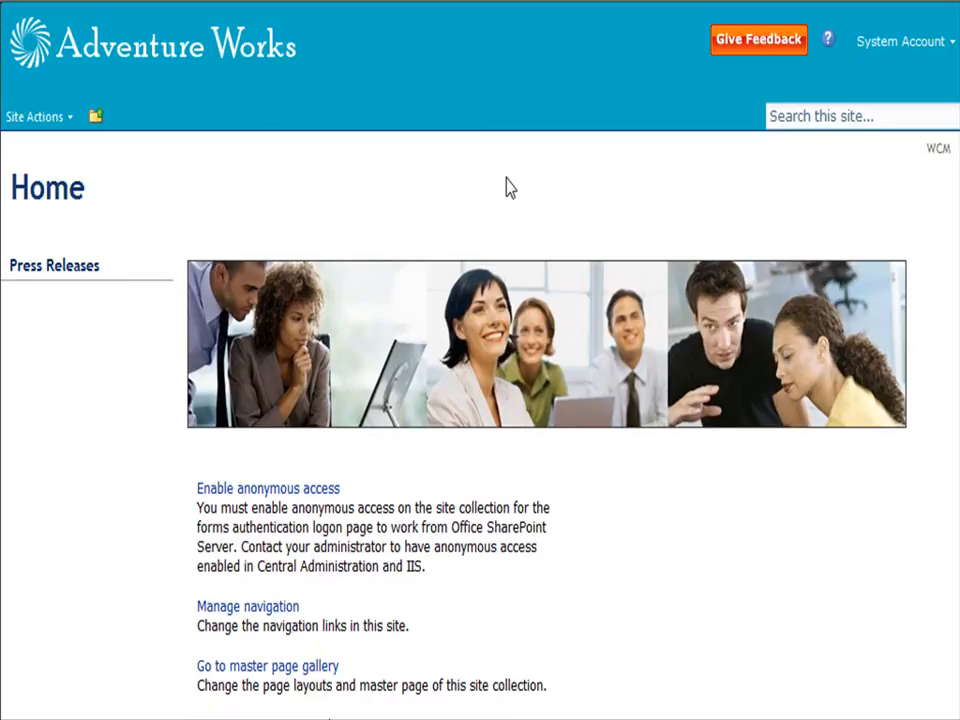
# Show the ribbon on the Home page and open the page for editing.
pyautogui.click(96, 122)
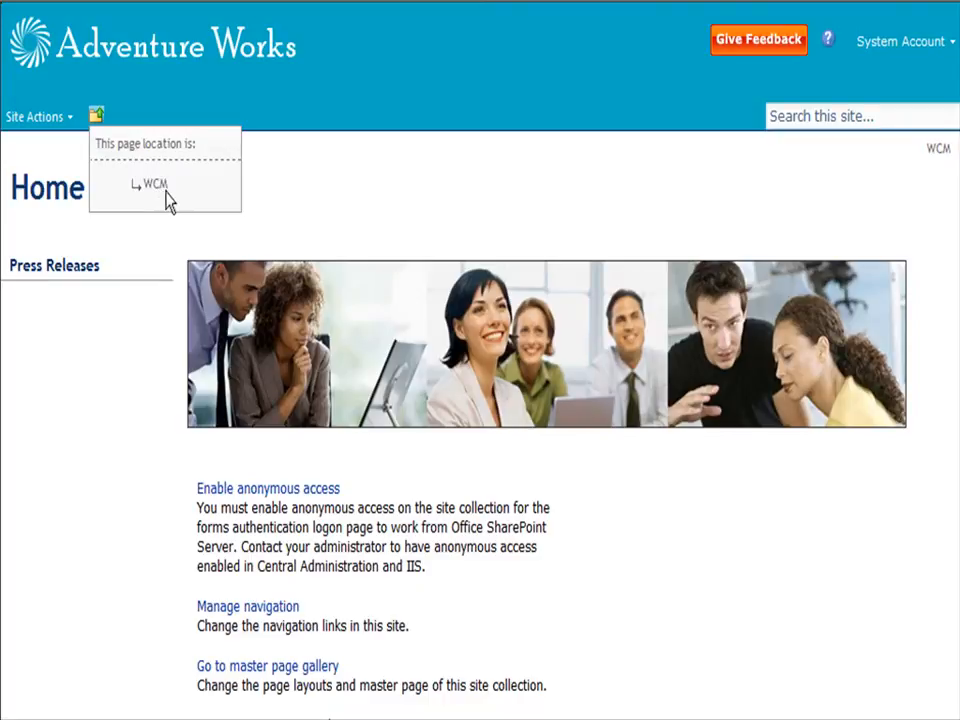
pyautogui.click(185, 110)
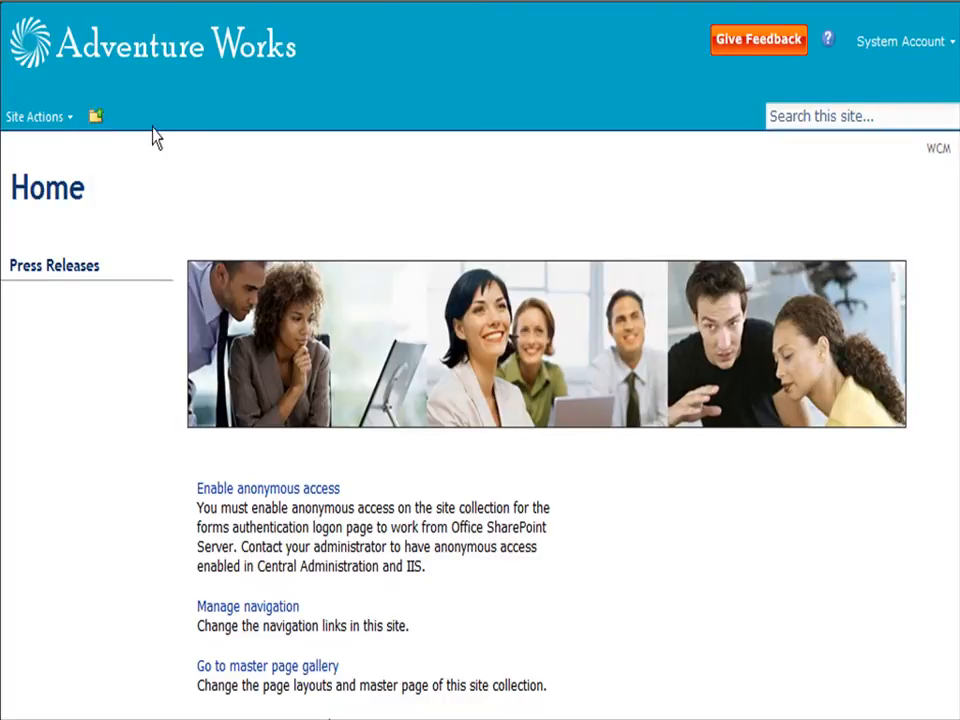
pyautogui.click(36, 117)
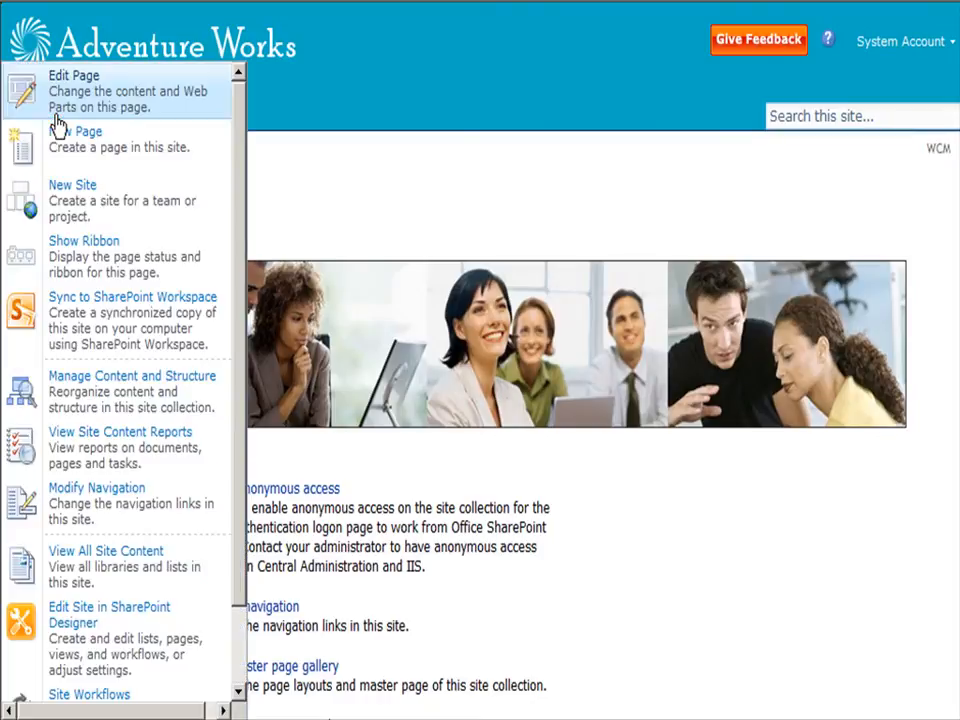
pyautogui.click(172, 272)
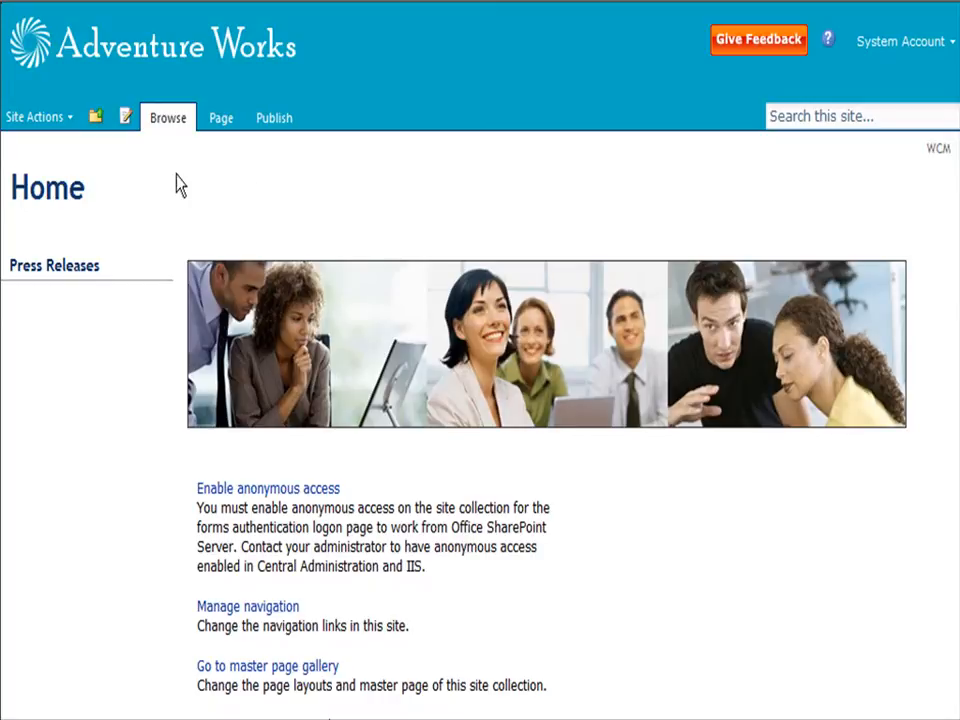
pyautogui.click(125, 117)
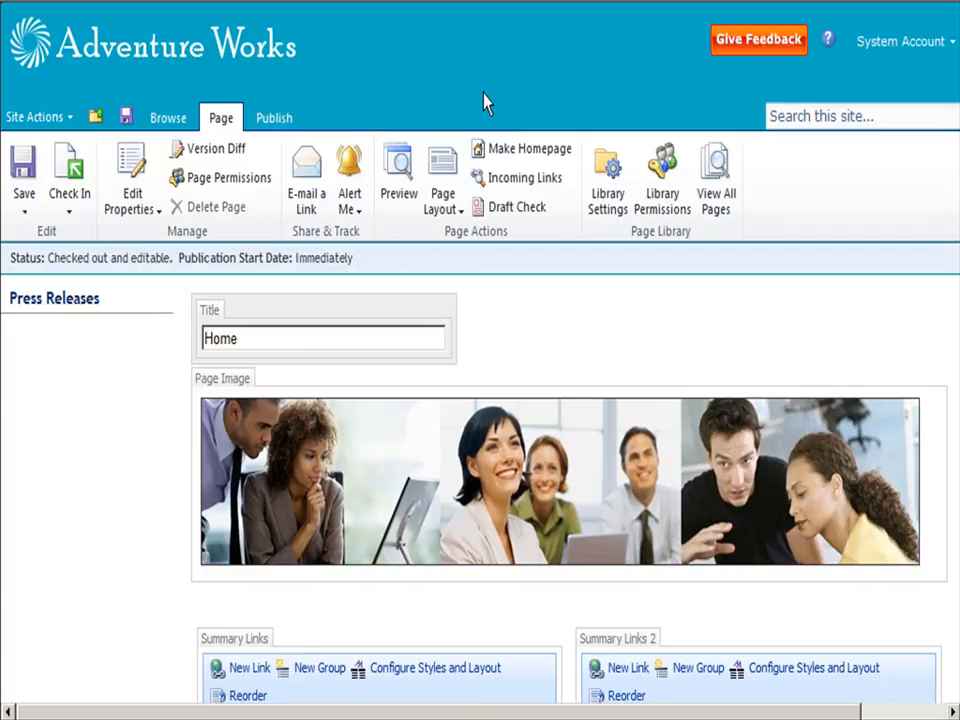
pyautogui.click(27, 216)
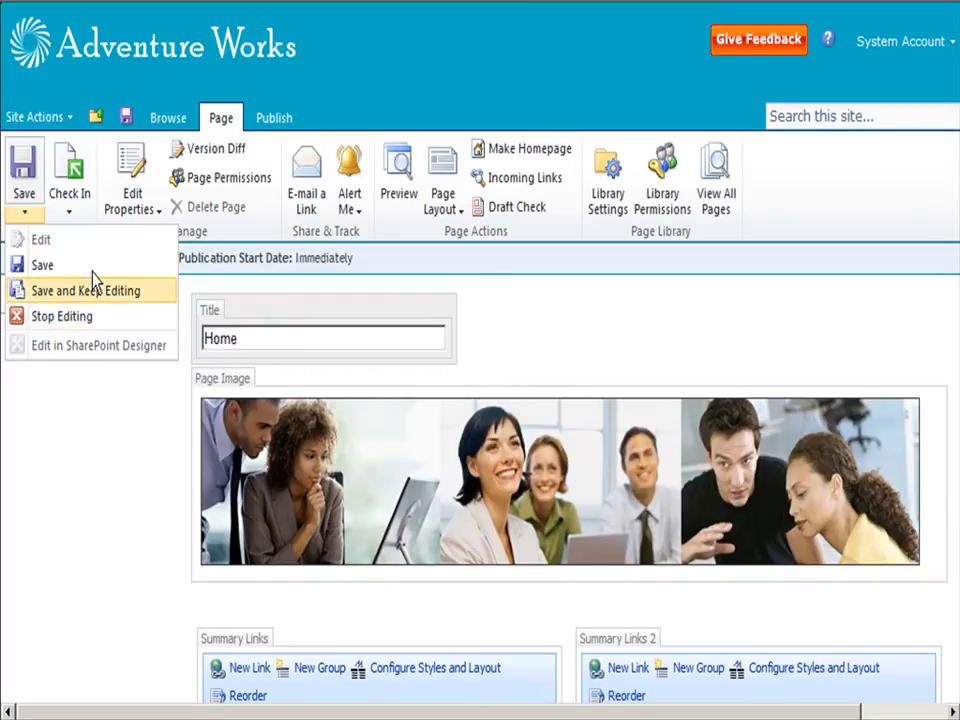
pyautogui.click(70, 214)
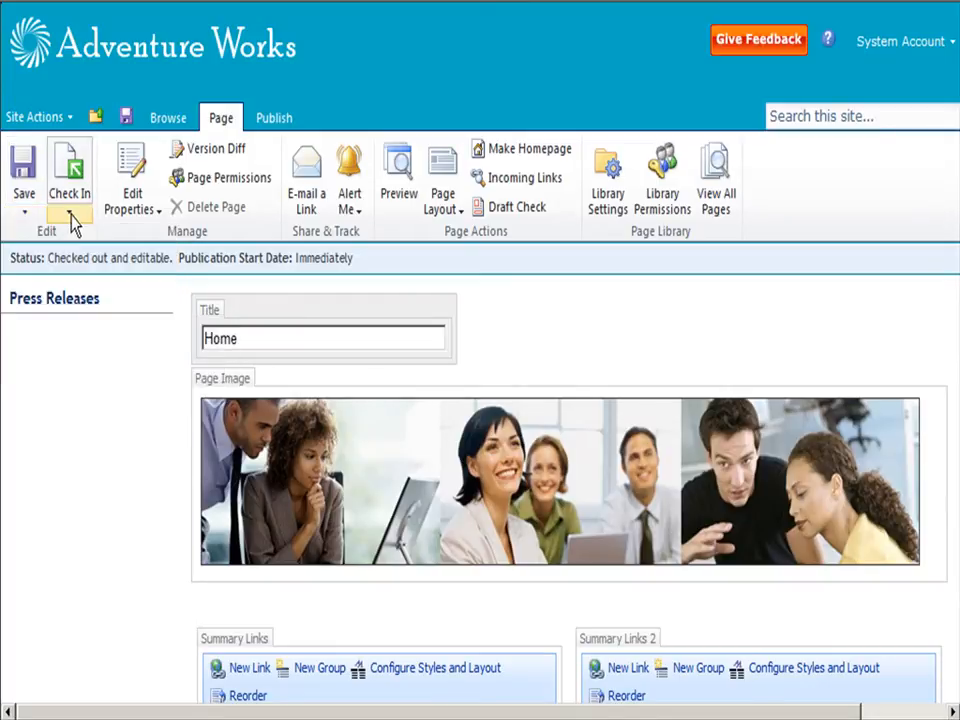
pyautogui.click(70, 214)
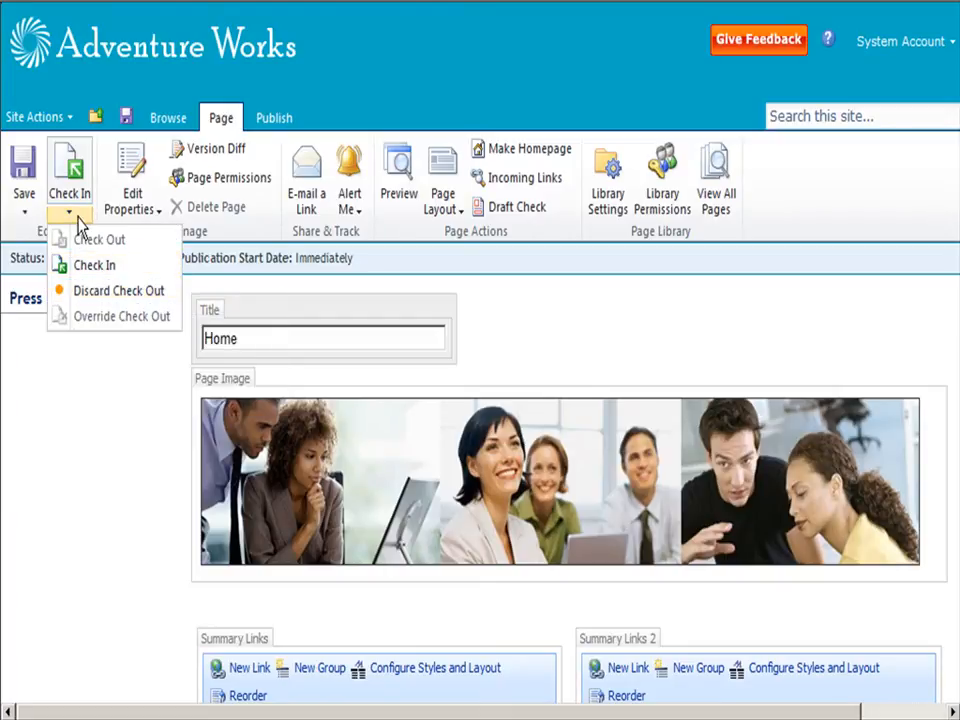
pyautogui.click(368, 120)
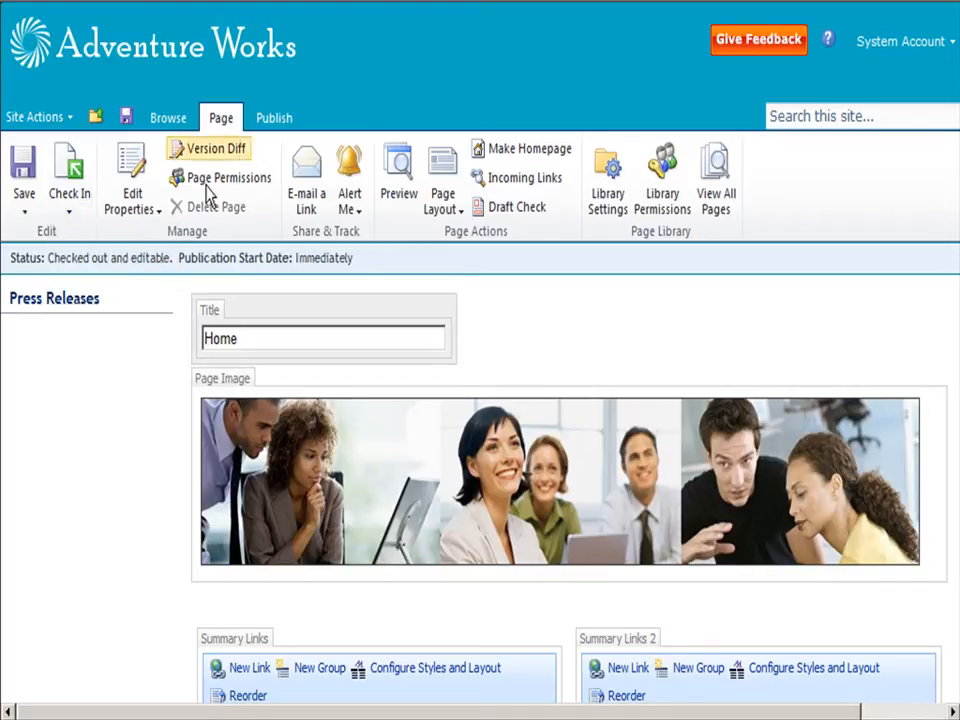
# View the Home page's properties through the Page Content and Summary Links fields, and close them.
pyautogui.click(157, 214)
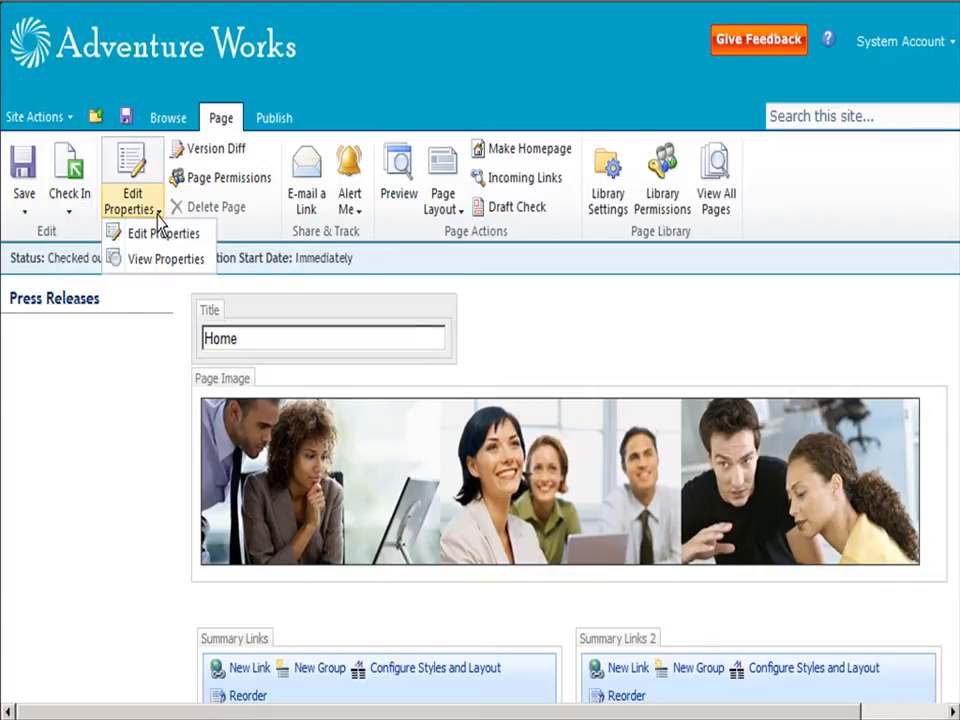
pyautogui.click(156, 262)
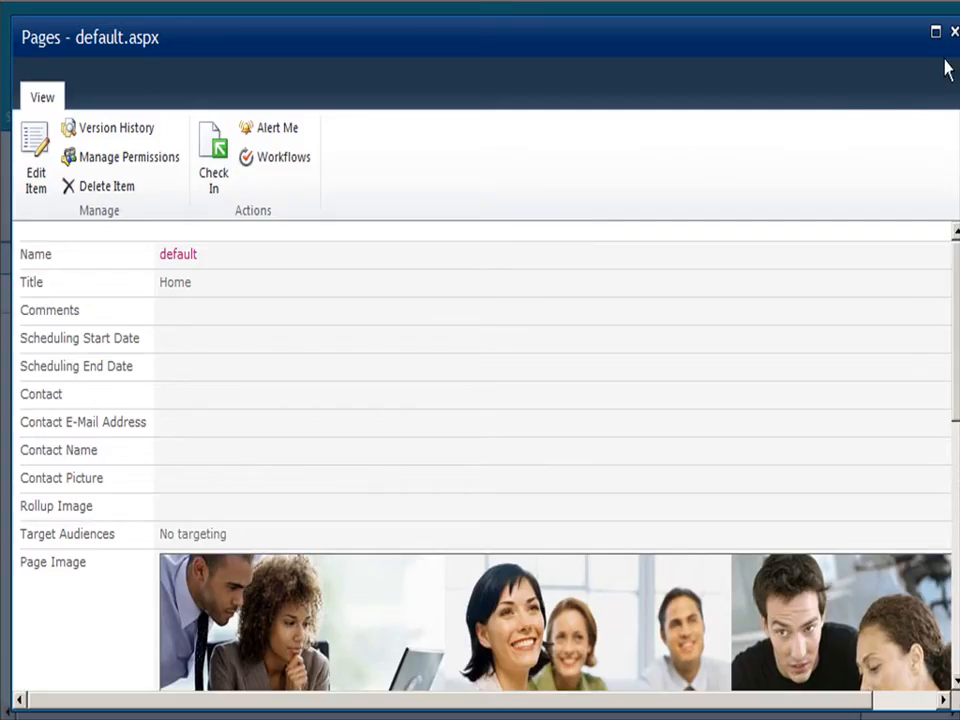
pyautogui.scroll(-10, 957, 286)
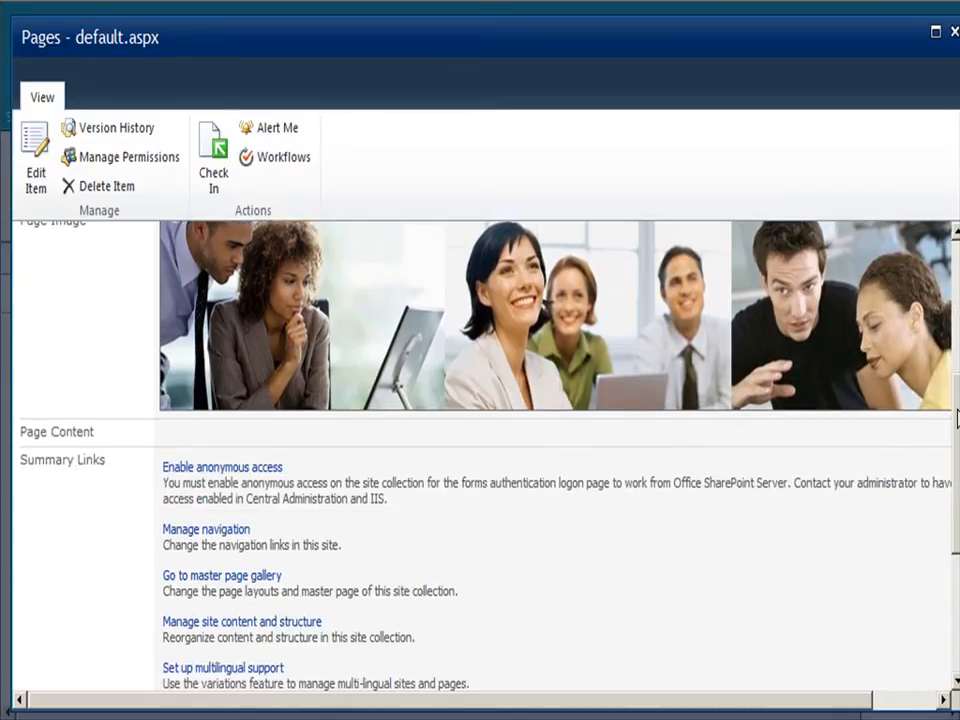
pyautogui.click(955, 32)
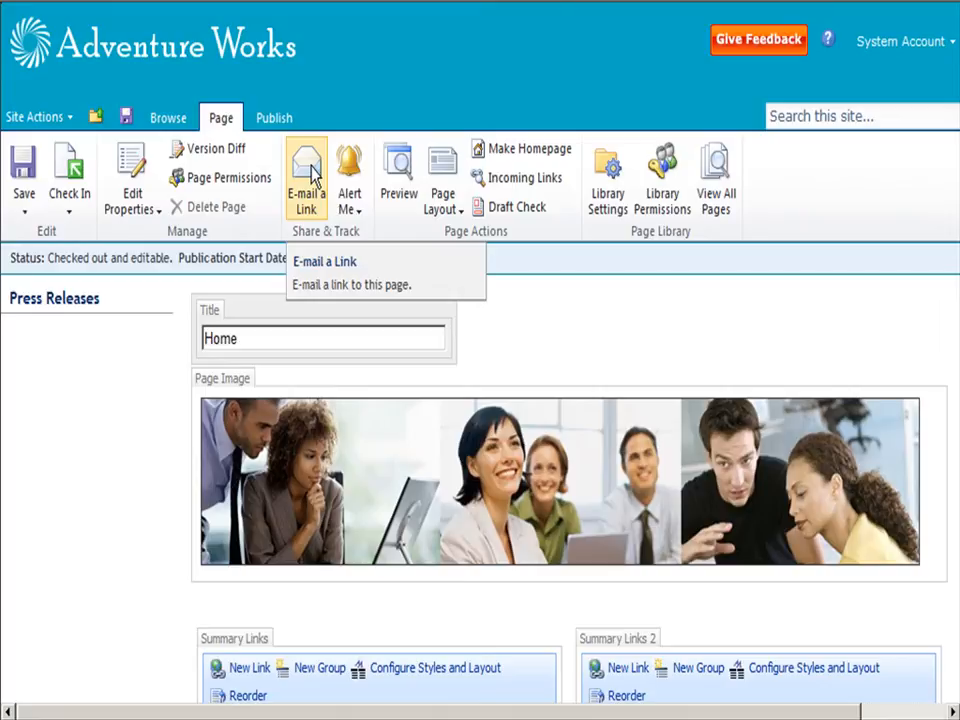
pyautogui.click(358, 214)
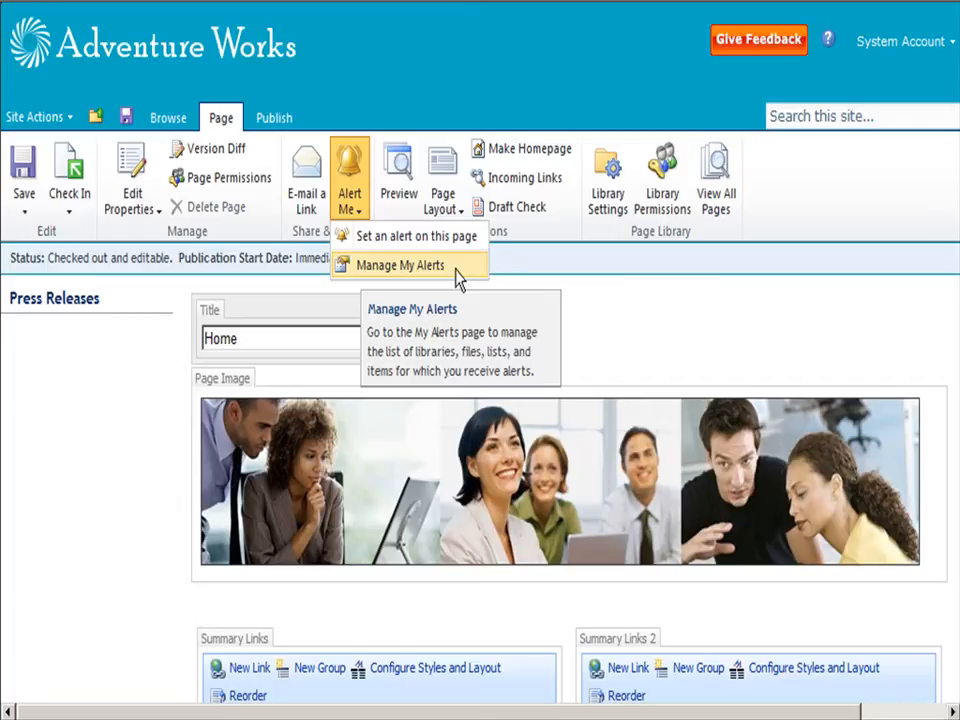
pyautogui.click(429, 90)
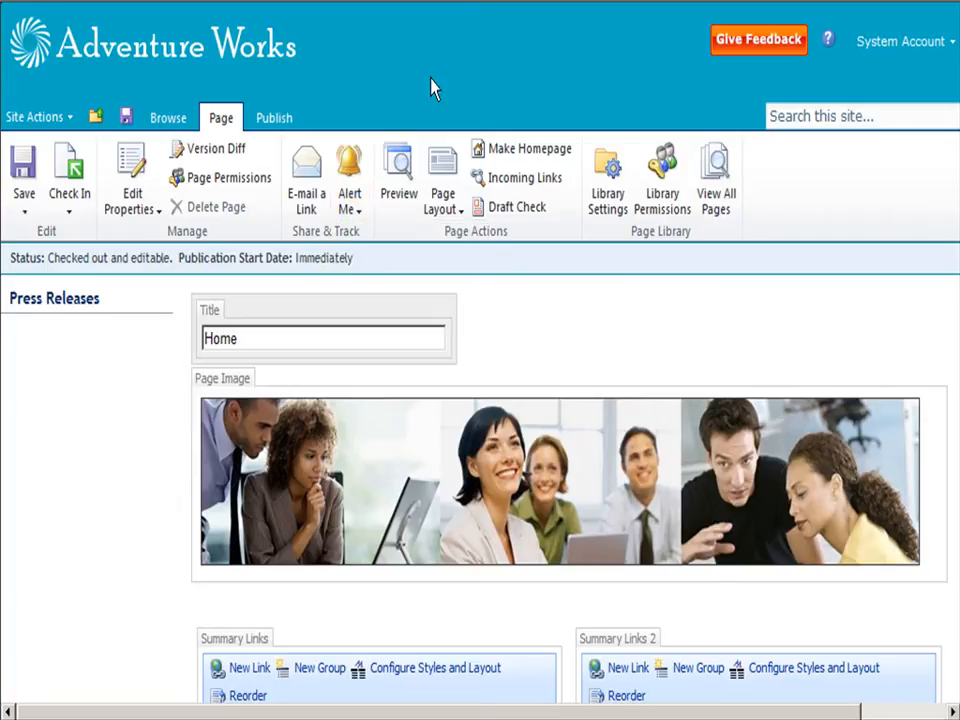
# Preview the Home page in a separate window, enlarge the window to examine the page, and close it.
pyautogui.click(405, 172)
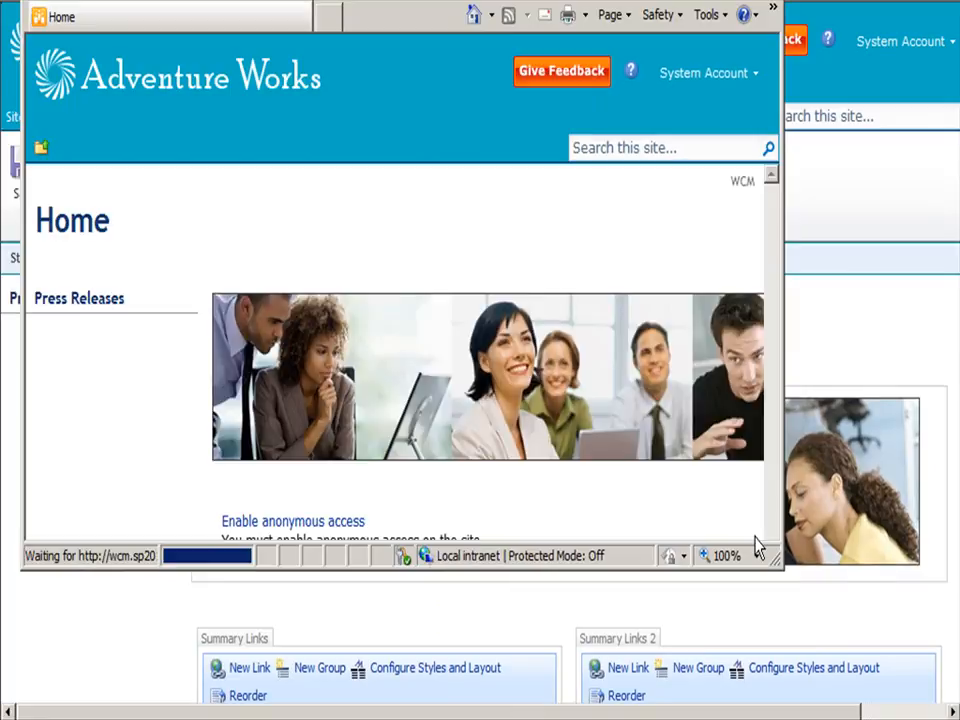
pyautogui.moveTo(776, 561); pyautogui.dragTo(918, 699)
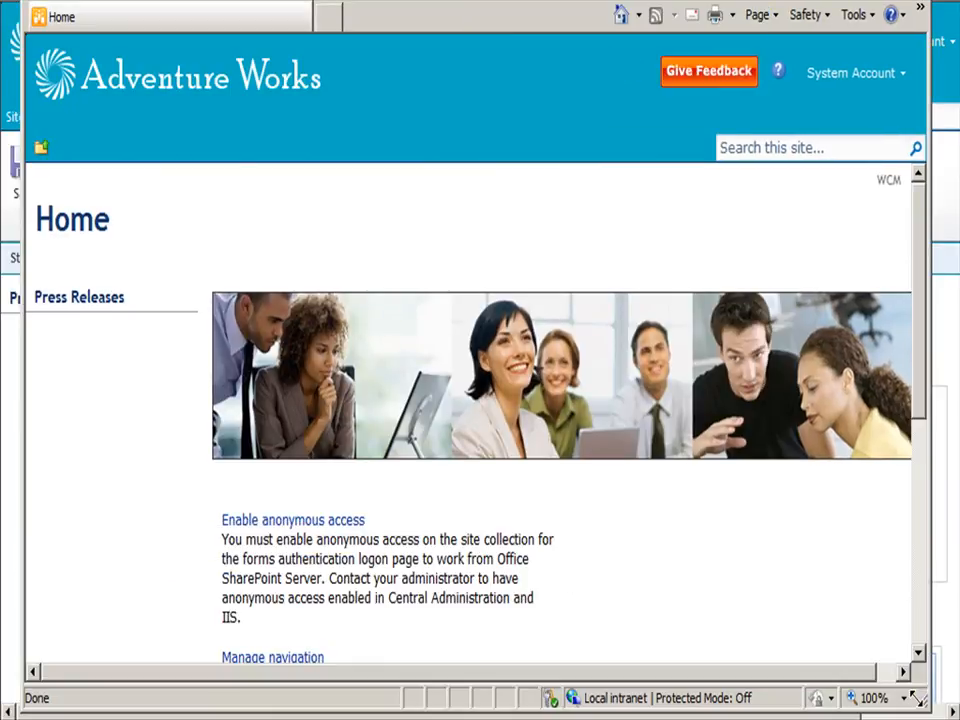
pyautogui.moveTo(921, 300); pyautogui.dragTo(910, 214)
pyautogui.hotkey('alt', 'F4')
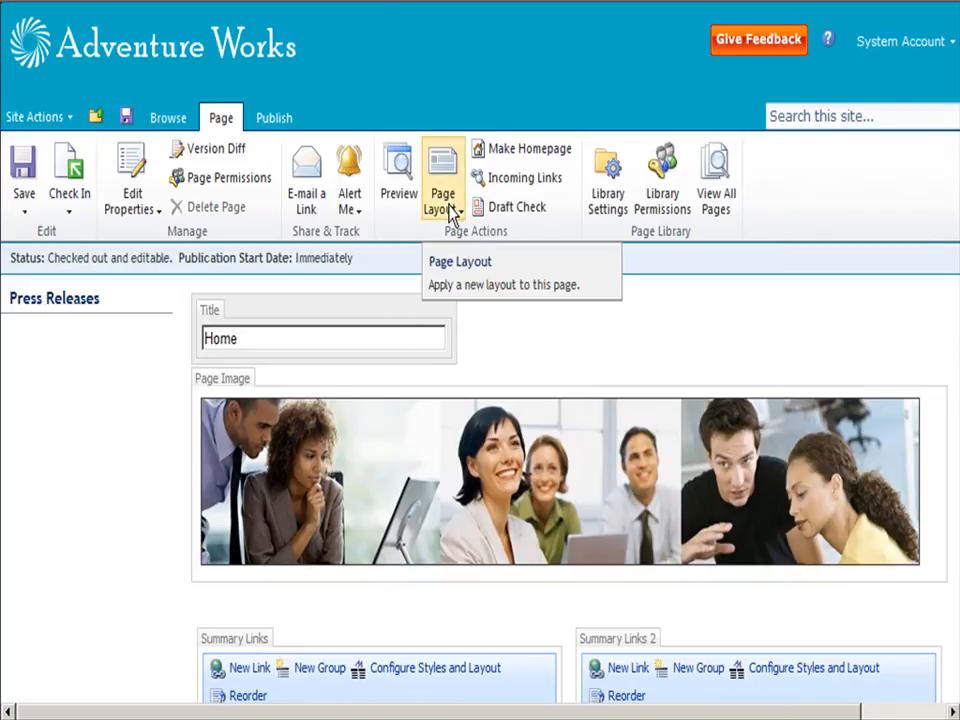
# Apply the Article Page layout "Image on left" to the Home page and look over its content fields.
pyautogui.click(452, 212)
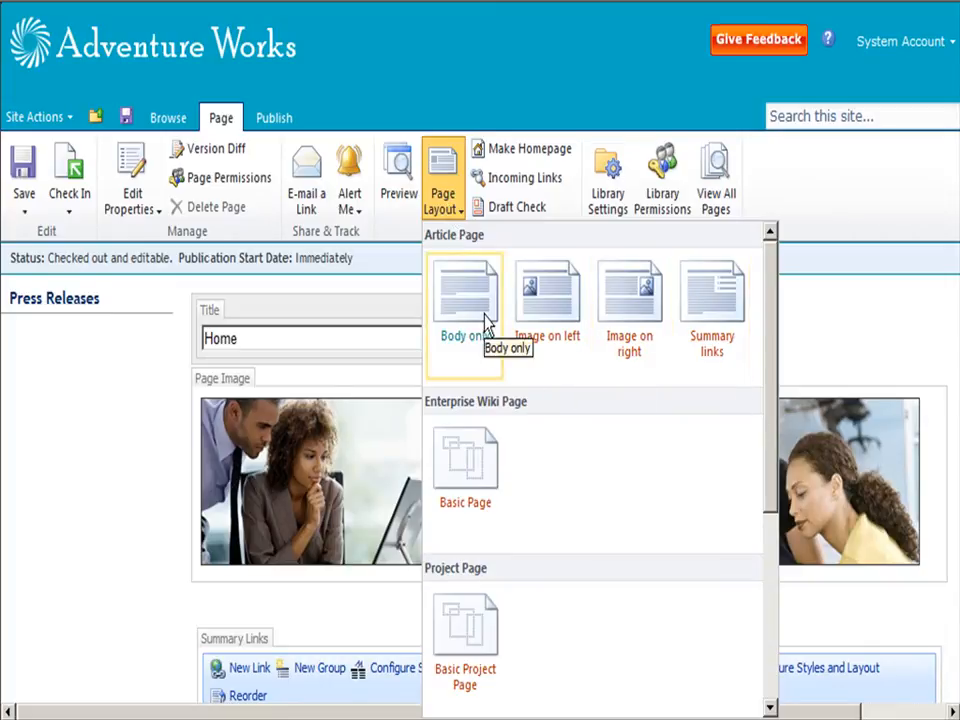
pyautogui.click(556, 330)
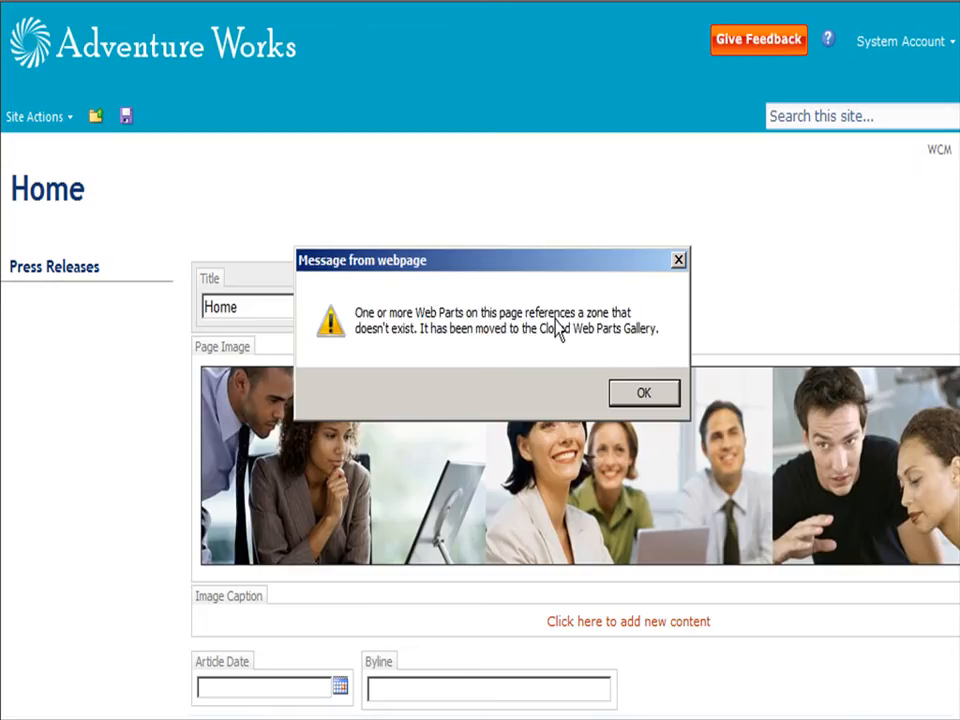
pyautogui.click(643, 394)
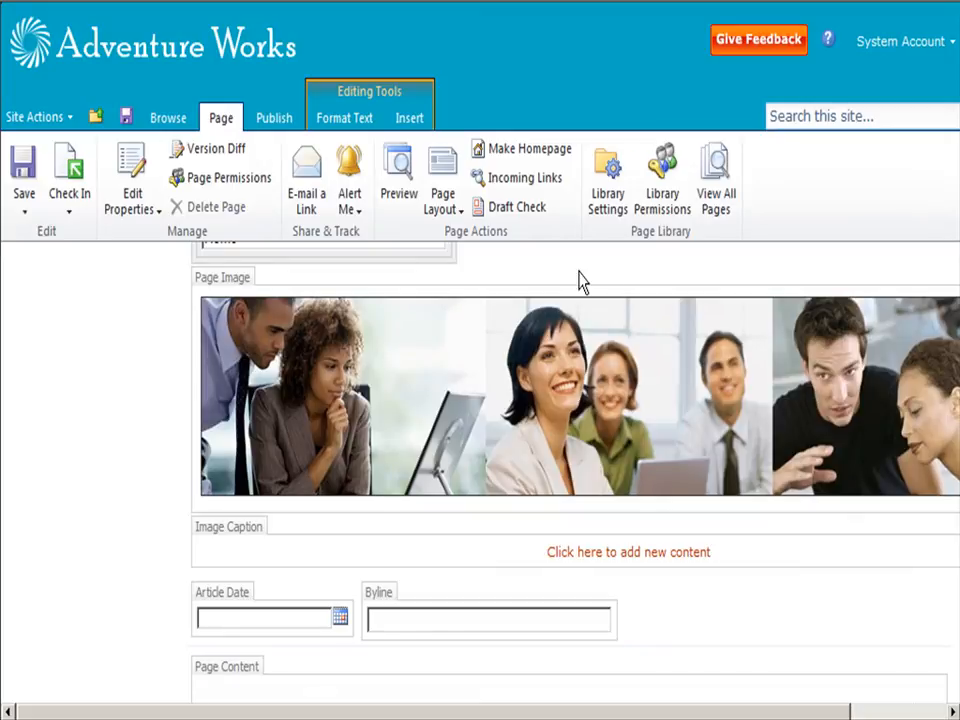
pyautogui.scroll(-5, 632, 318)
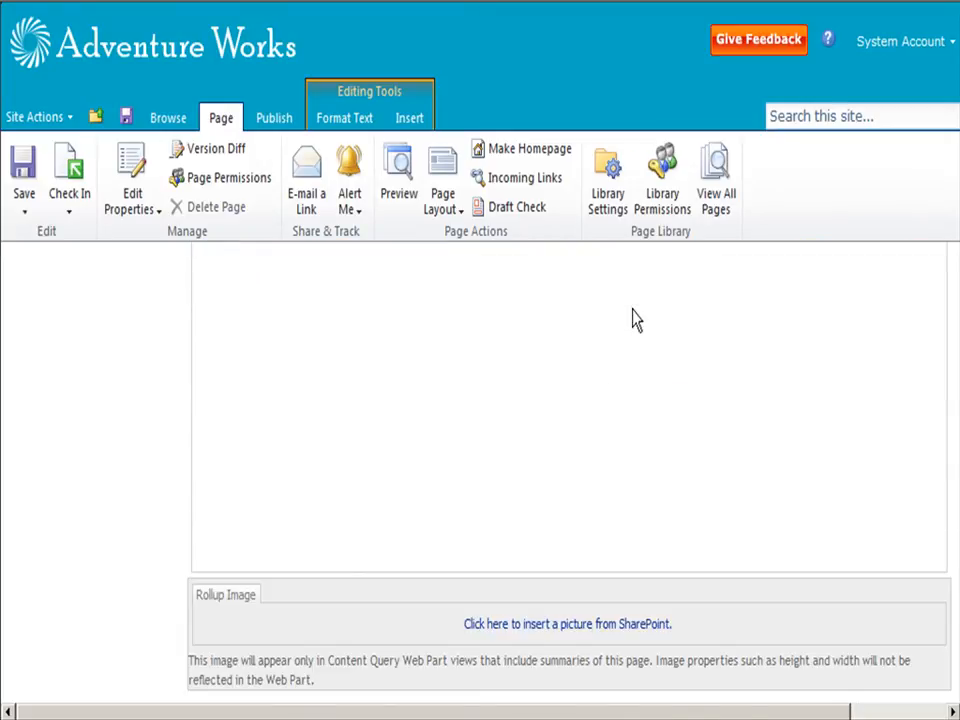
pyautogui.scroll(10, 632, 318)
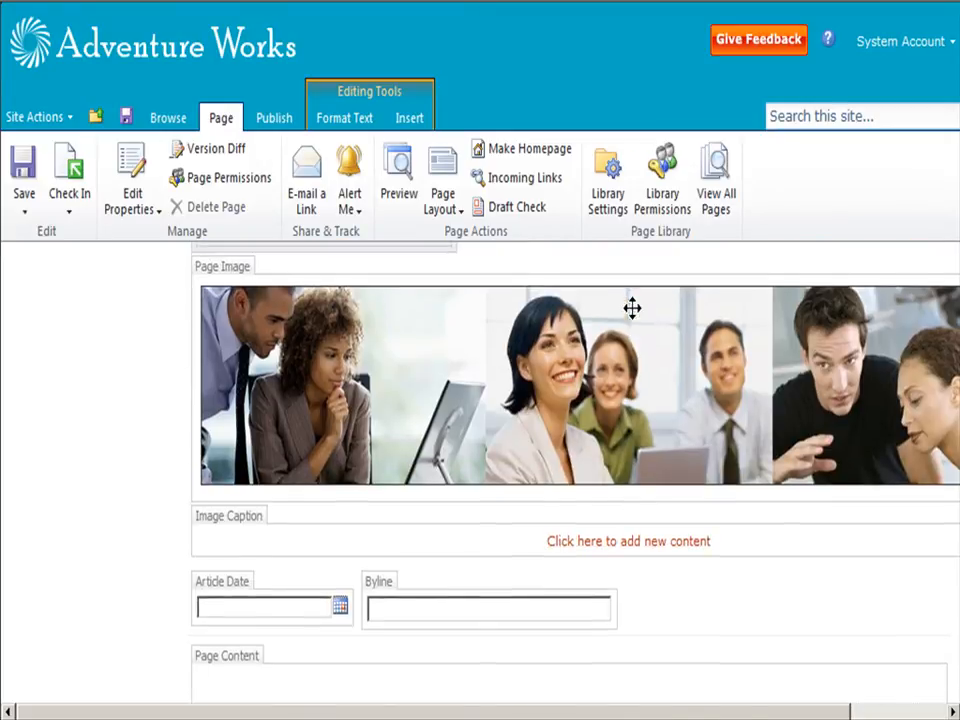
pyautogui.scroll(1, 632, 309)
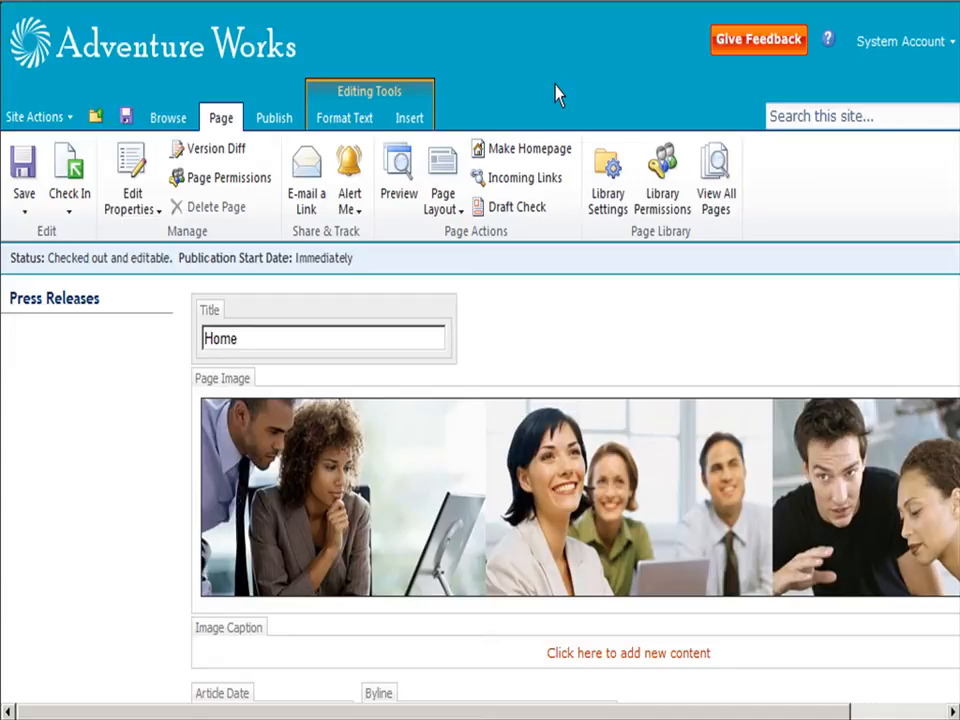
# View which pages link to the Home page, return to editing, and check the page for unpublished items.
pyautogui.click(549, 182)
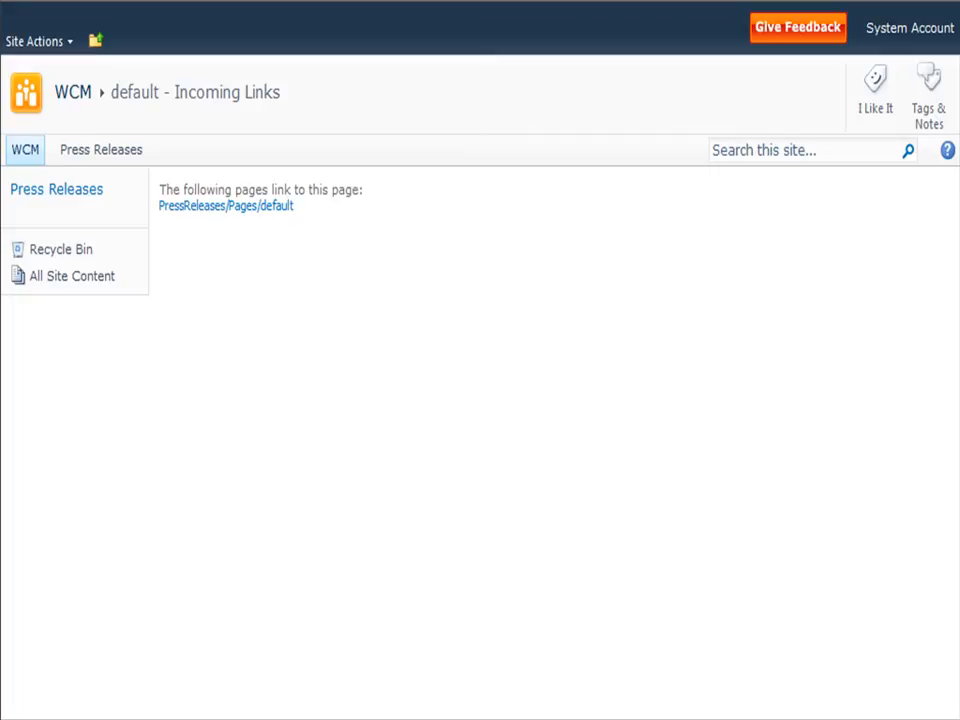
pyautogui.hotkey('alt', 'Left')
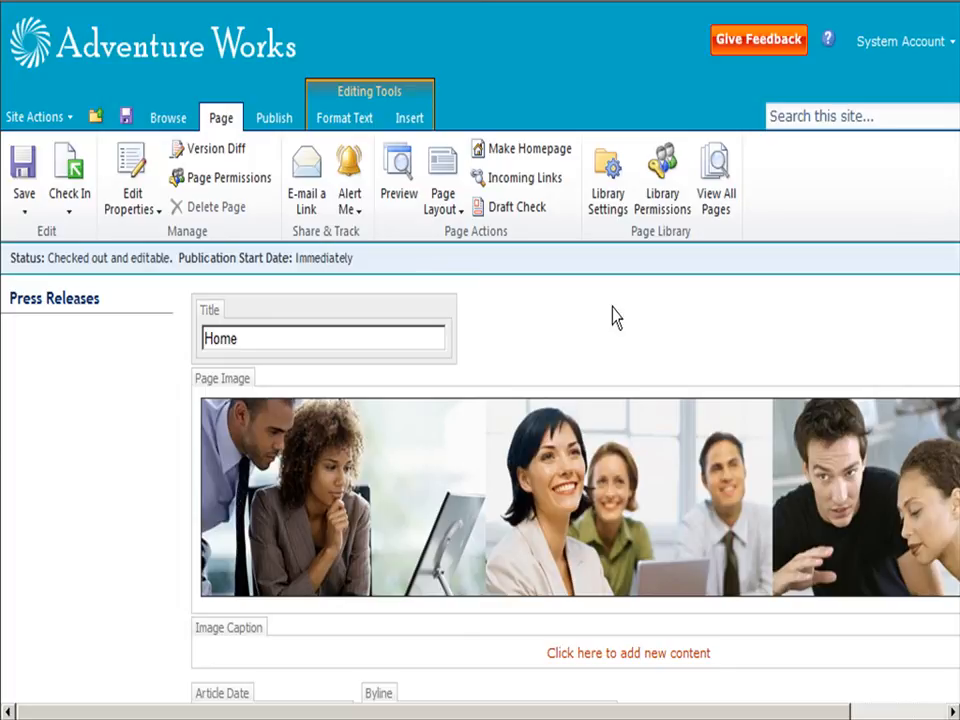
pyautogui.click(535, 222)
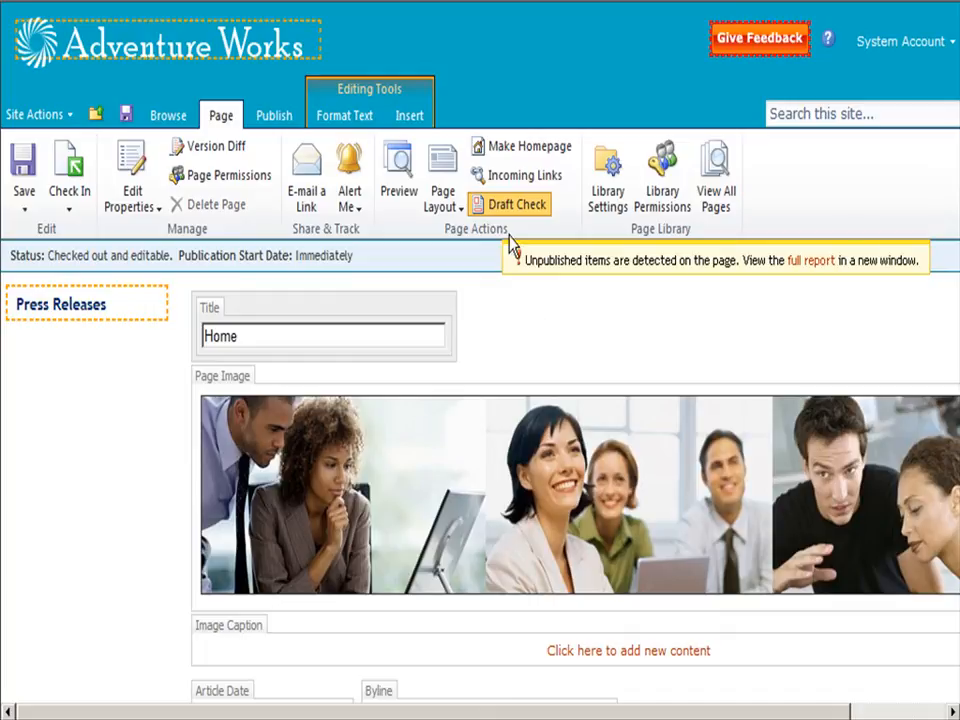
pyautogui.click(511, 211)
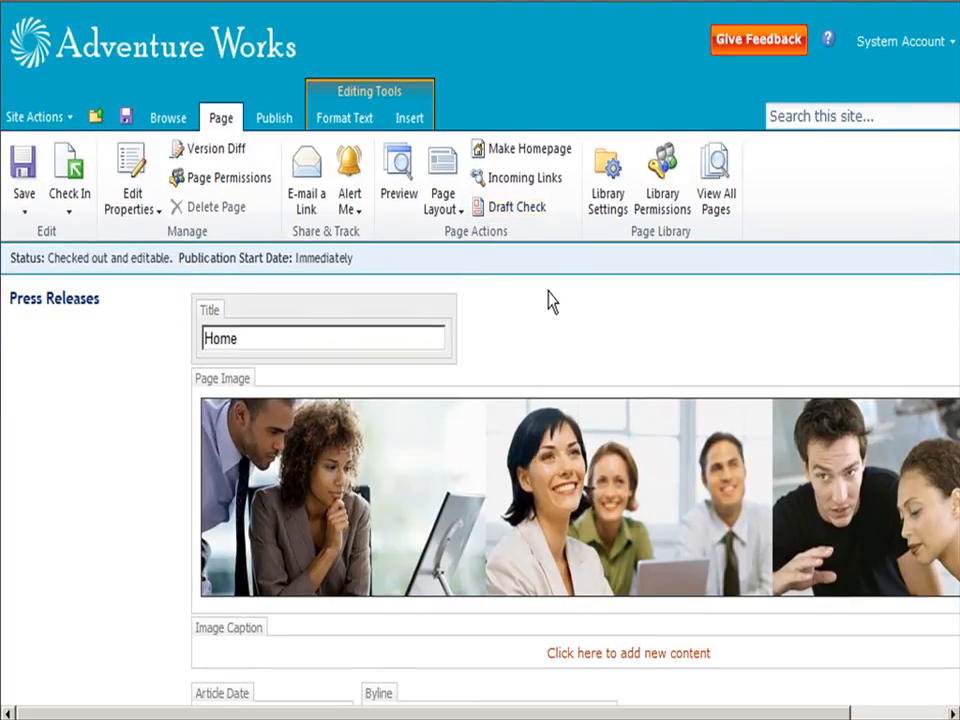
# Review the permissions of the Home page, its parent, and the page library.
pyautogui.click(253, 190)
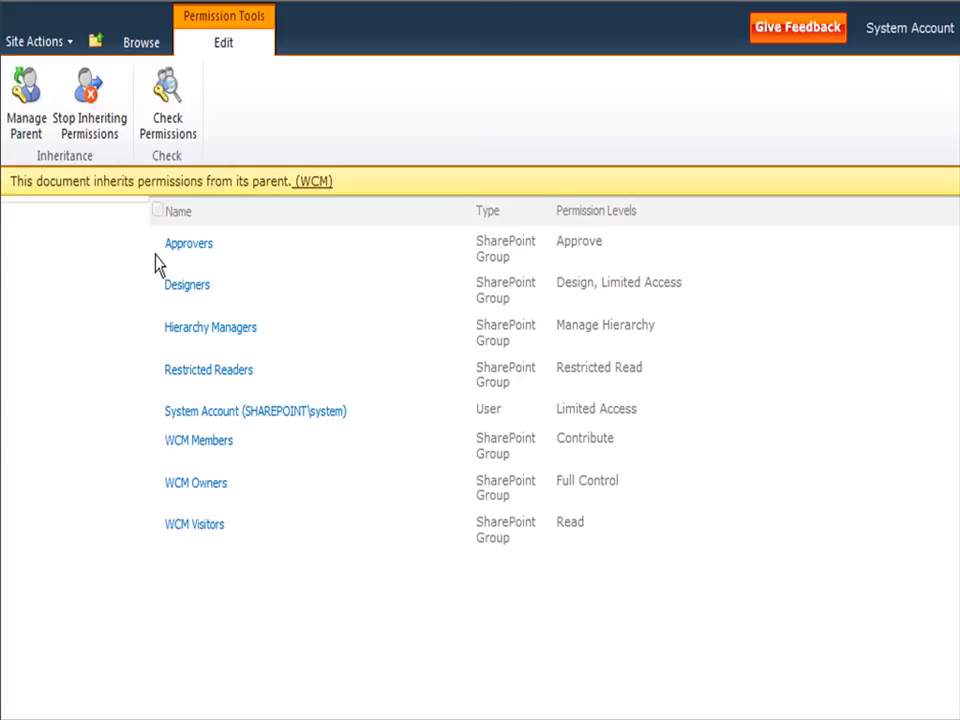
pyautogui.click(29, 111)
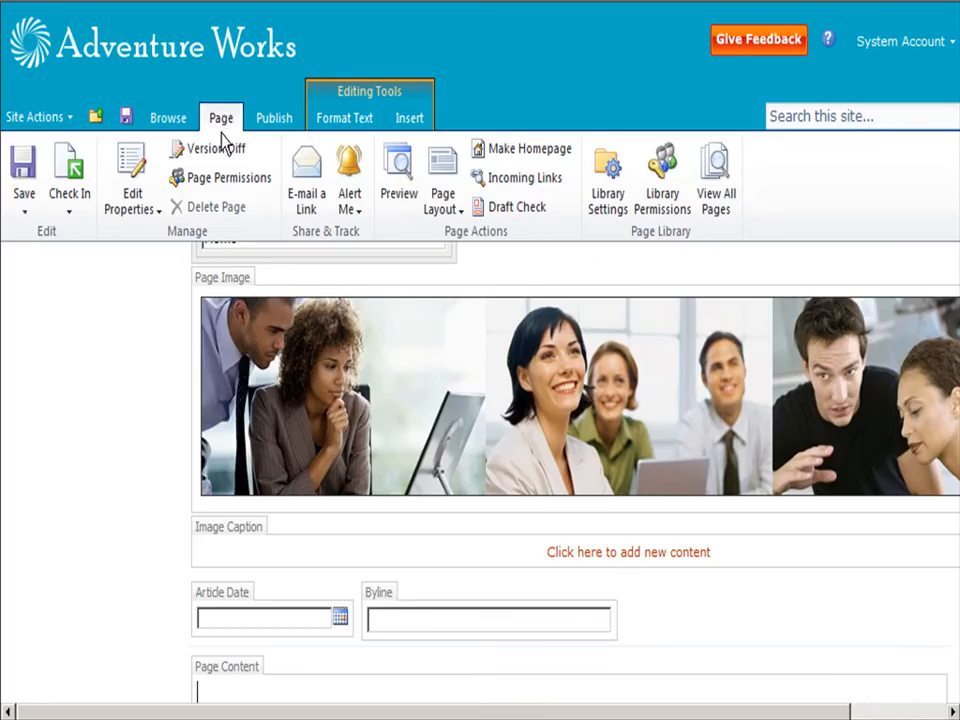
pyautogui.click(665, 178)
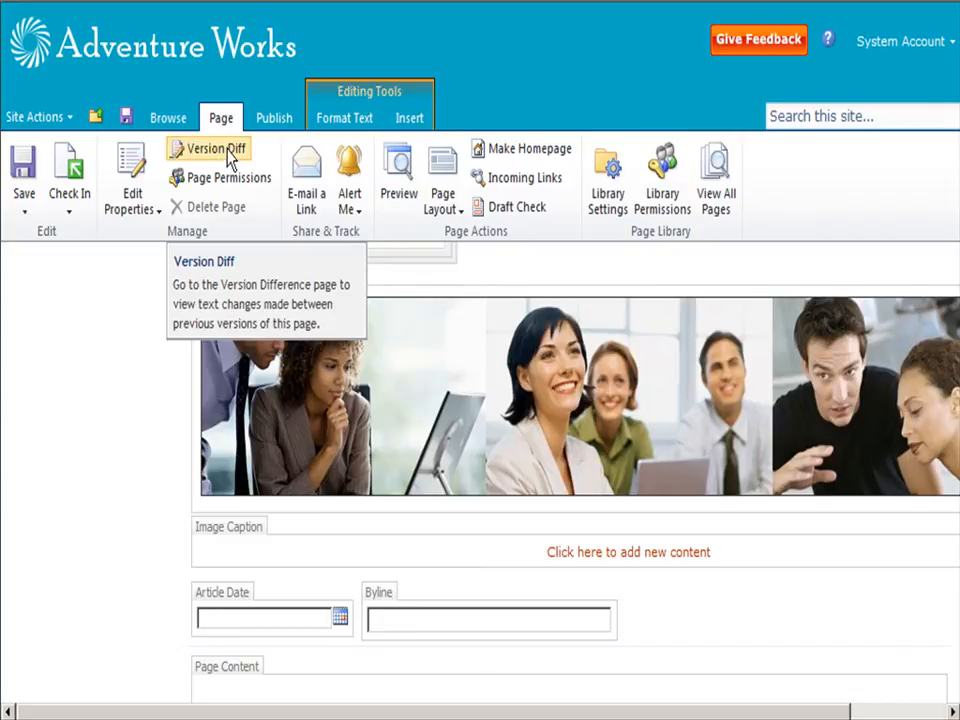
# Compare the Home page's version 3.1 with version 1.0, and view the text changes between versions 2.0 and 1.0.
pyautogui.click(228, 153)
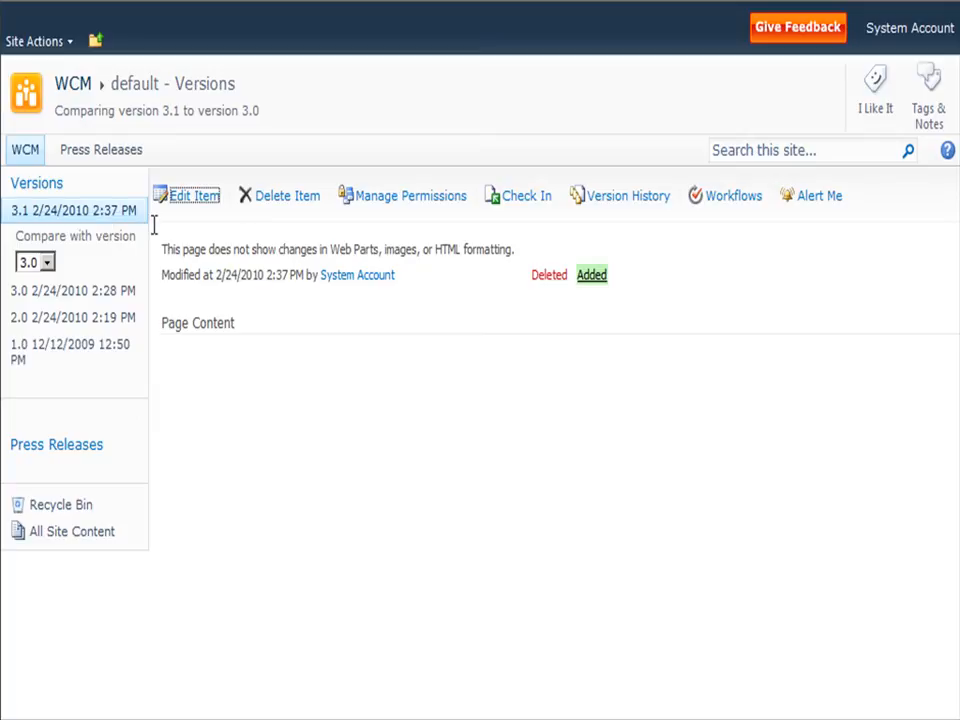
pyautogui.click(47, 263)
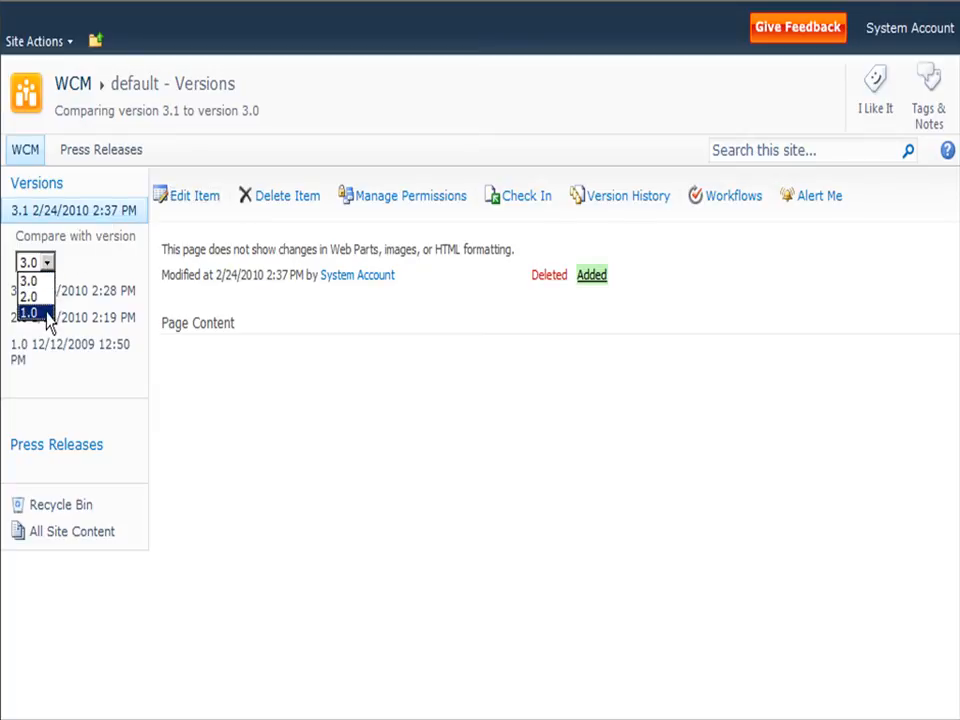
pyautogui.click(45, 313)
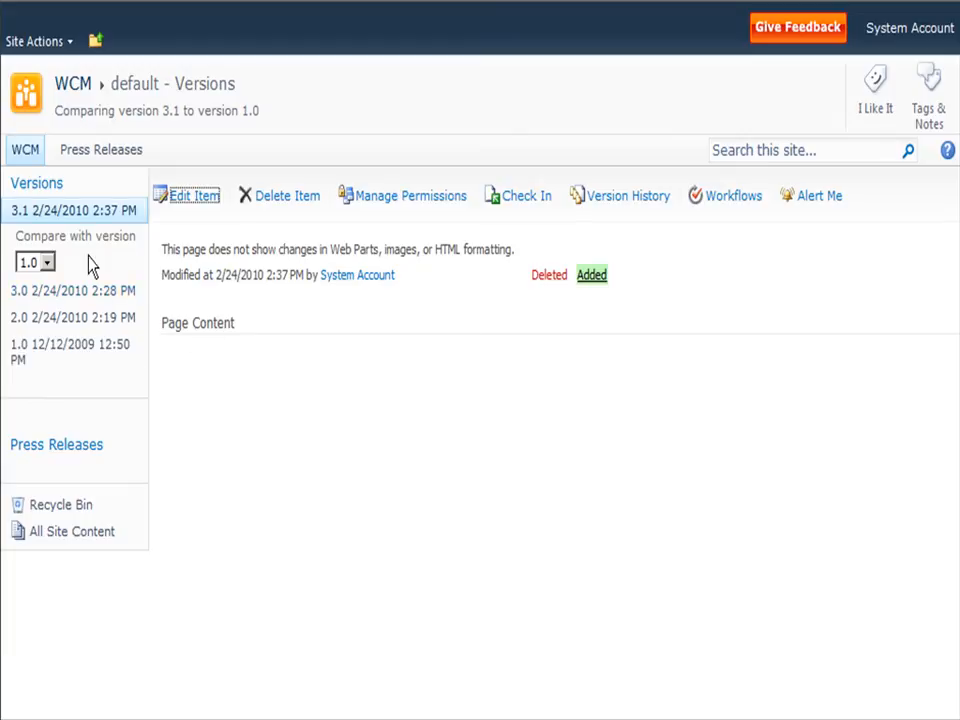
pyautogui.click(90, 322)
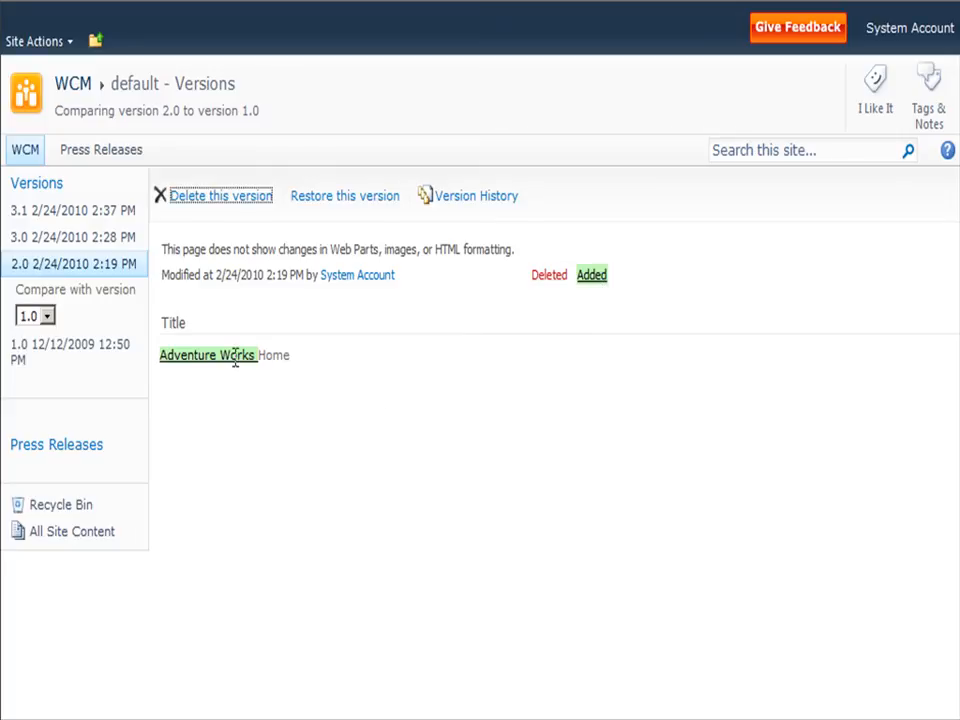
# Compare the Home page's version 3.0 with version 2.0 and with version 1.0.
pyautogui.click(86, 222)
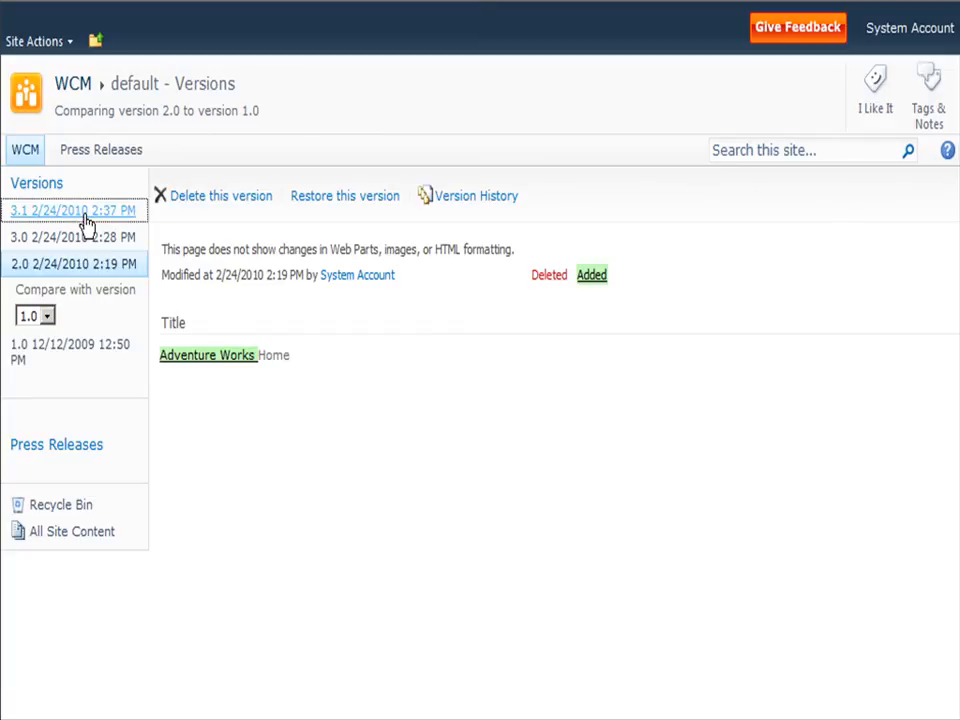
pyautogui.click(99, 297)
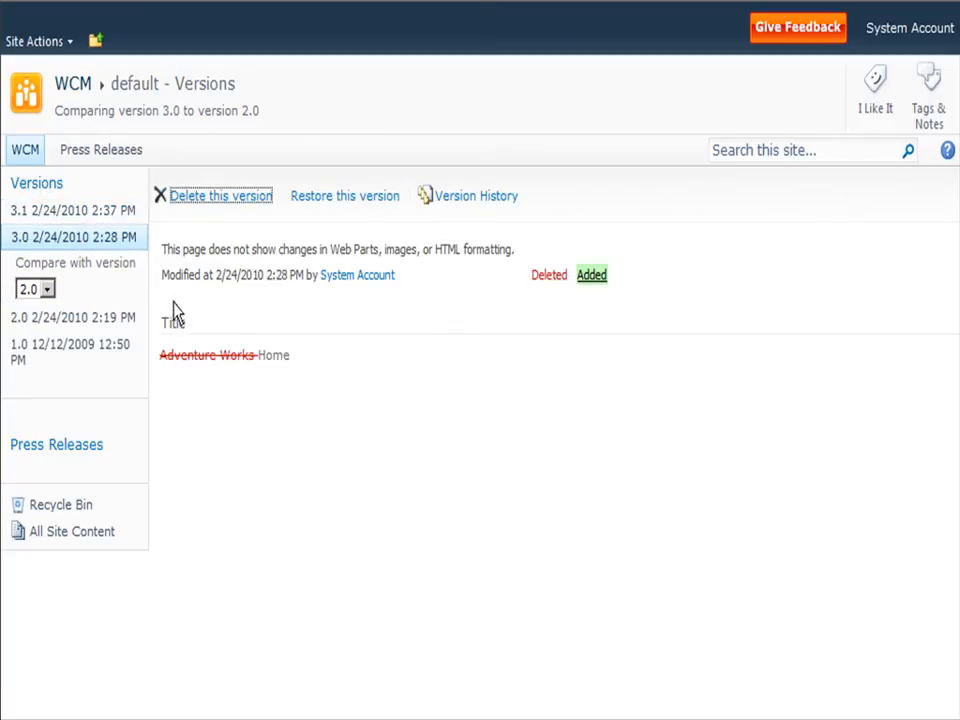
pyautogui.click(38, 292)
pyautogui.click(40, 324)
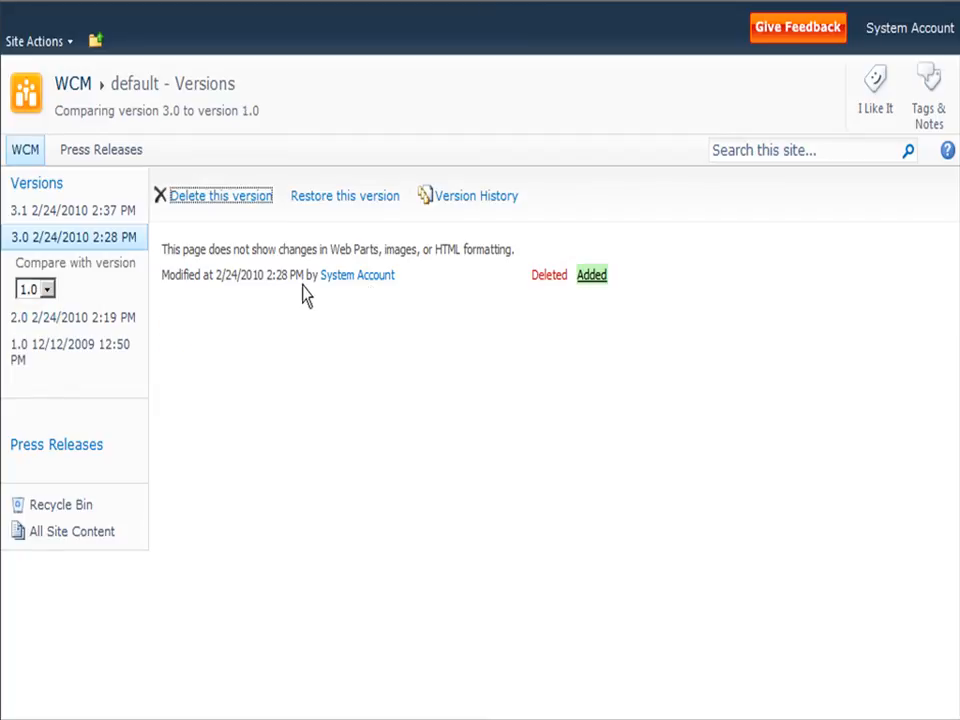
# Return to the Home page and review its page library's settings, including general settings, permissions and content types.
pyautogui.click(75, 88)
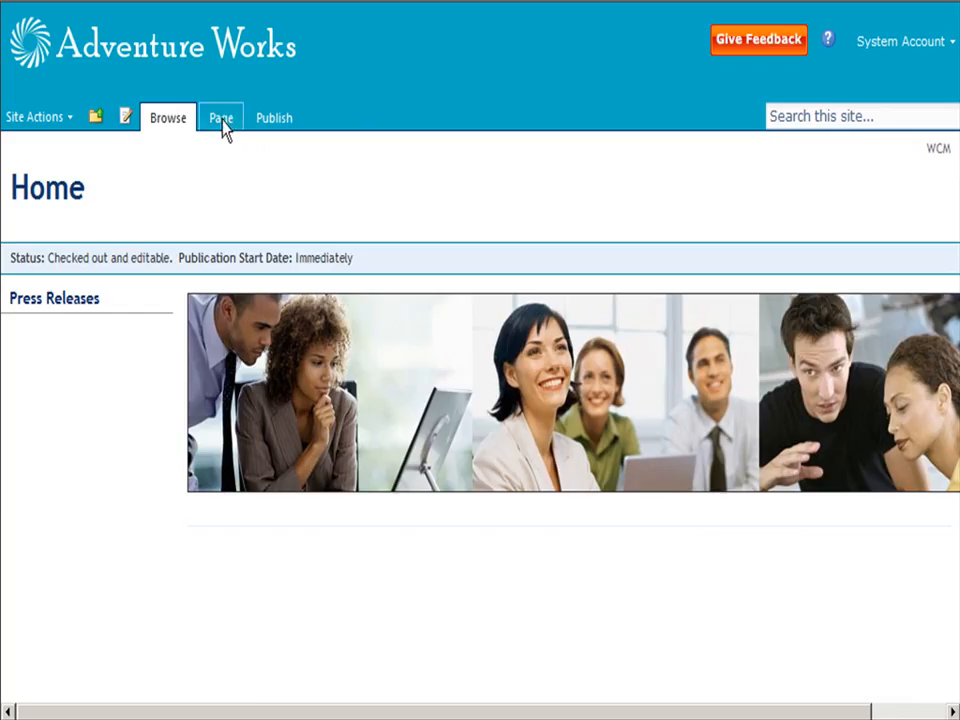
pyautogui.click(222, 122)
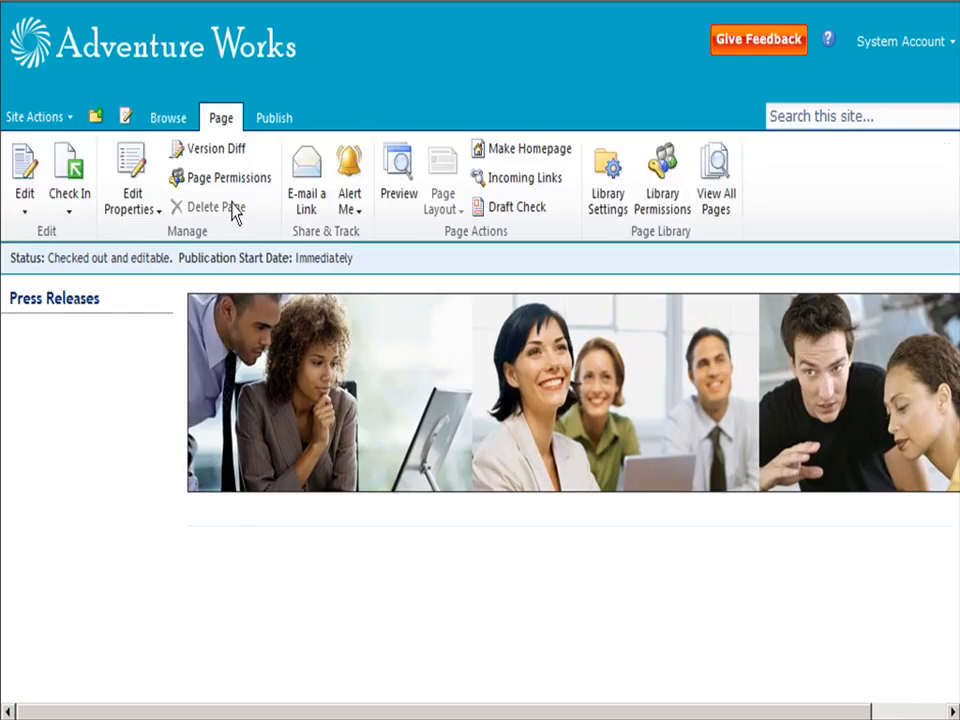
pyautogui.click(613, 178)
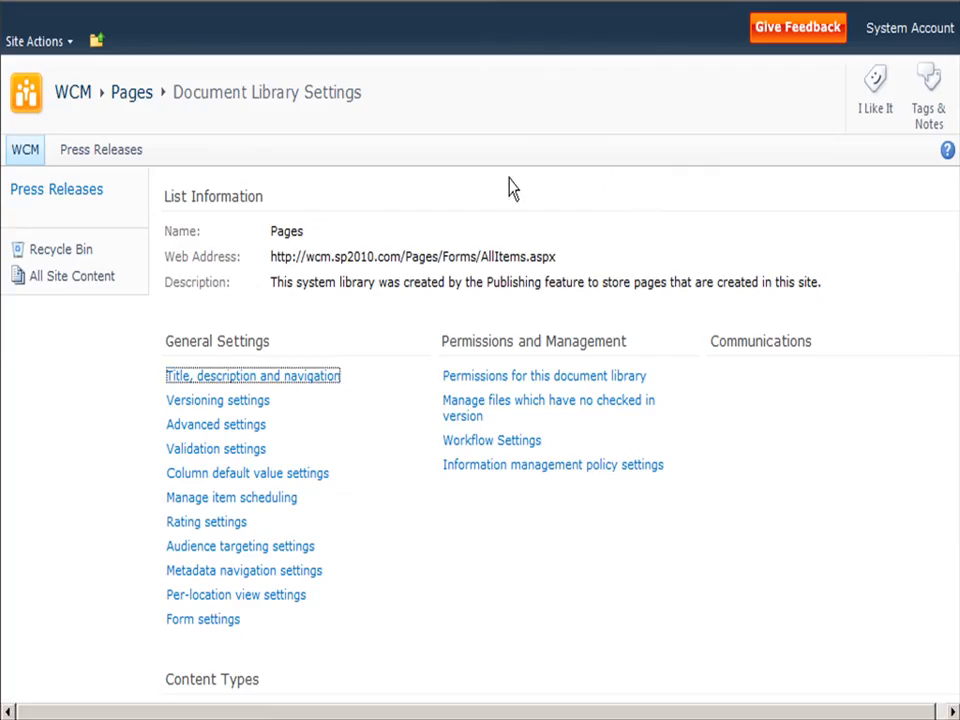
pyautogui.scroll(-8, 622, 247)
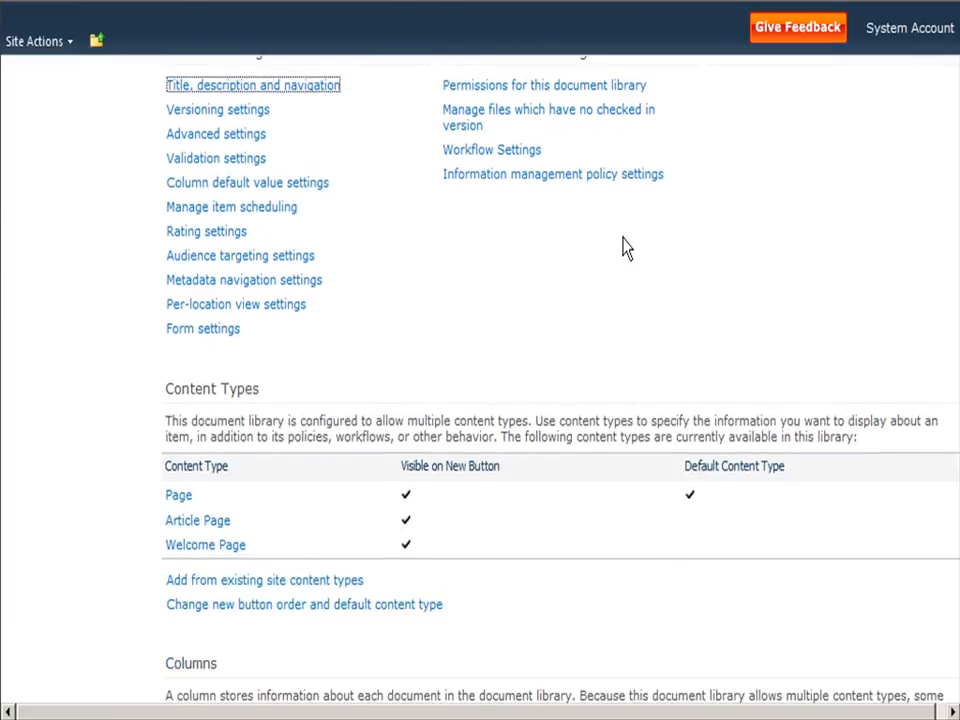
pyautogui.scroll(-5, 622, 247)
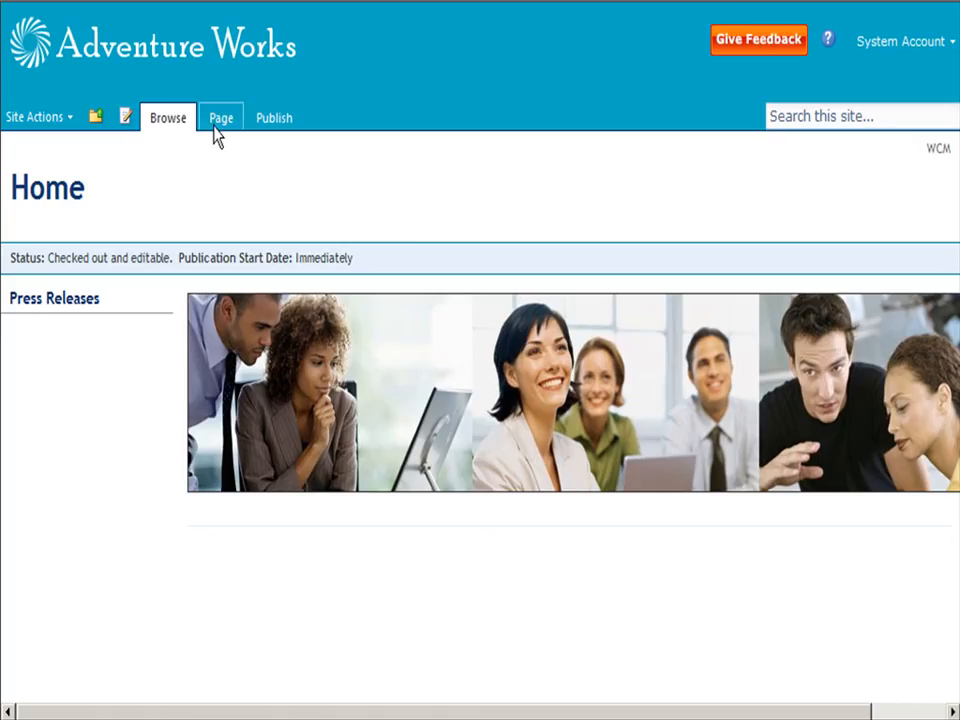
# Submit the Home page for approval, starting the Page Approval workflow with the notification message "Please approve.", and check the page's status.
pyautogui.click(276, 120)
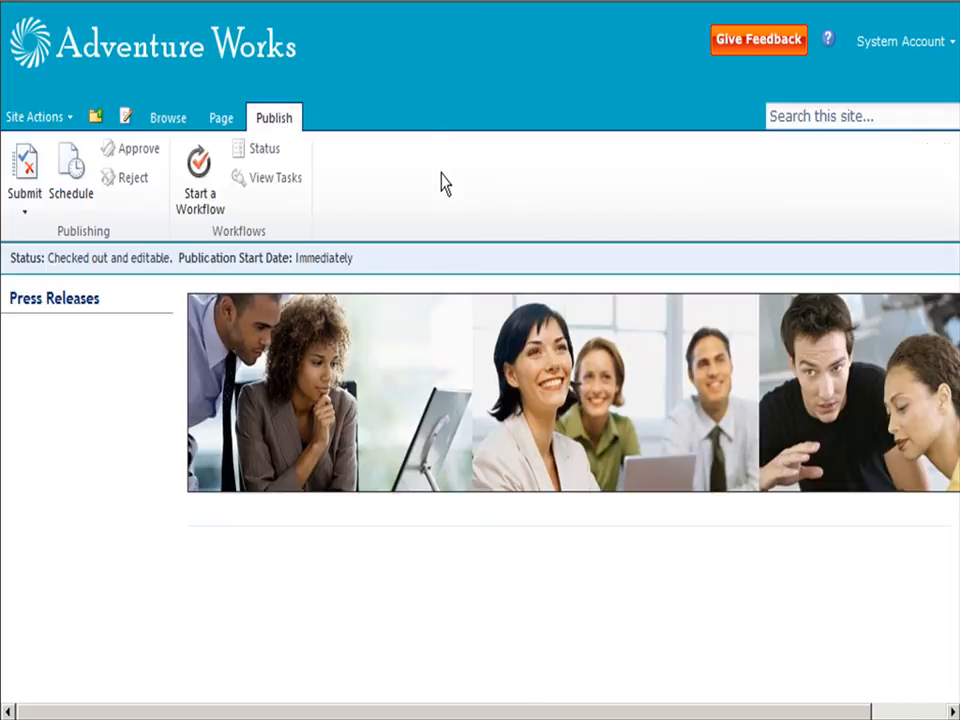
pyautogui.click(37, 165)
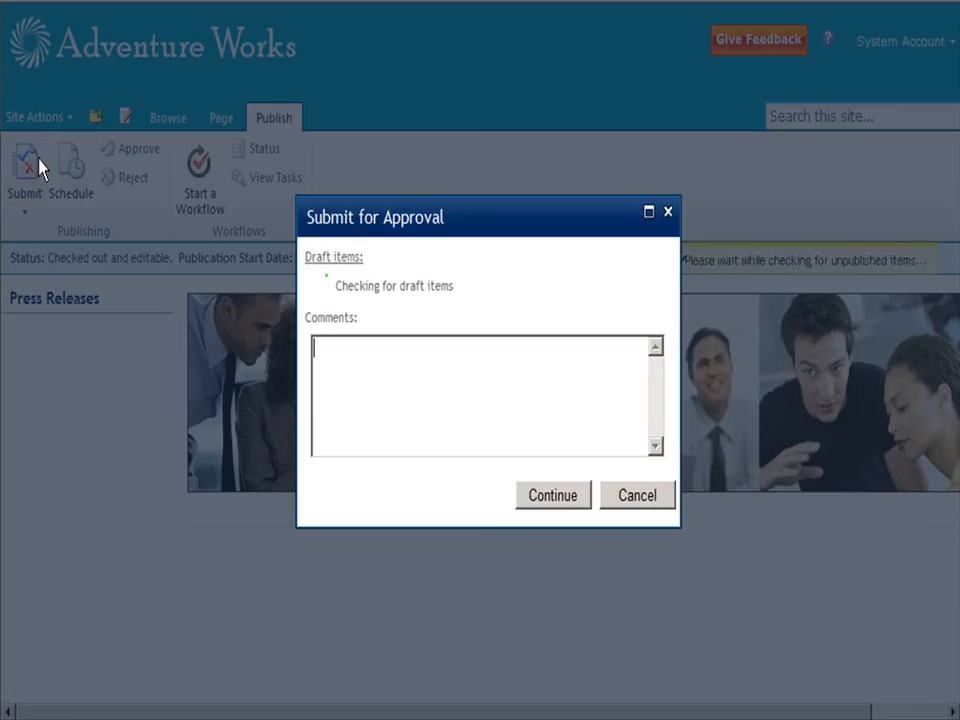
pyautogui.click(552, 497)
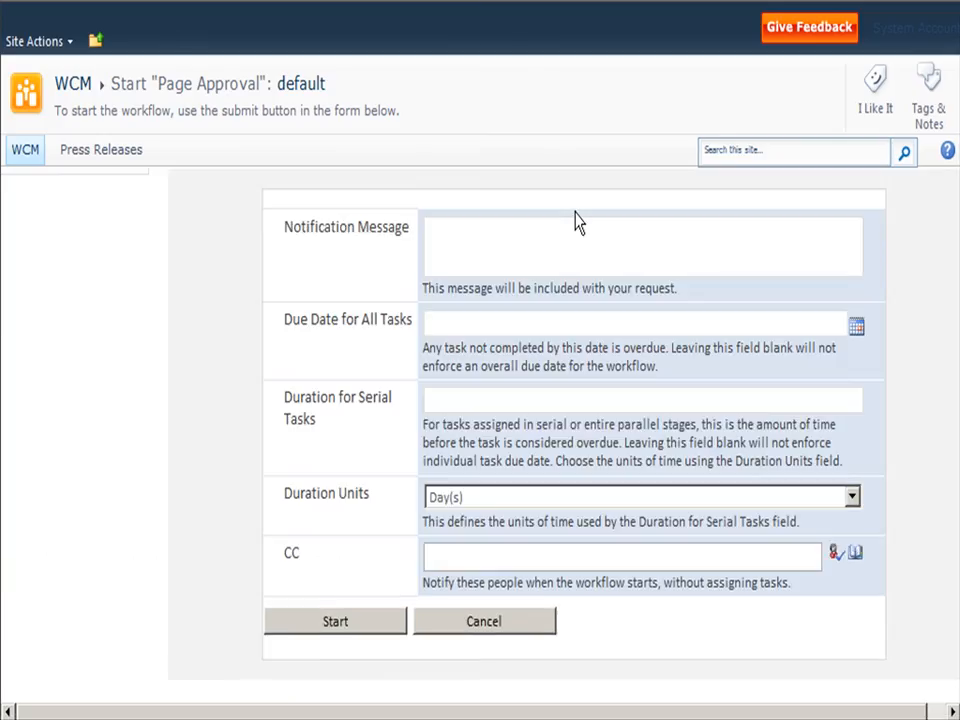
pyautogui.click(665, 240)
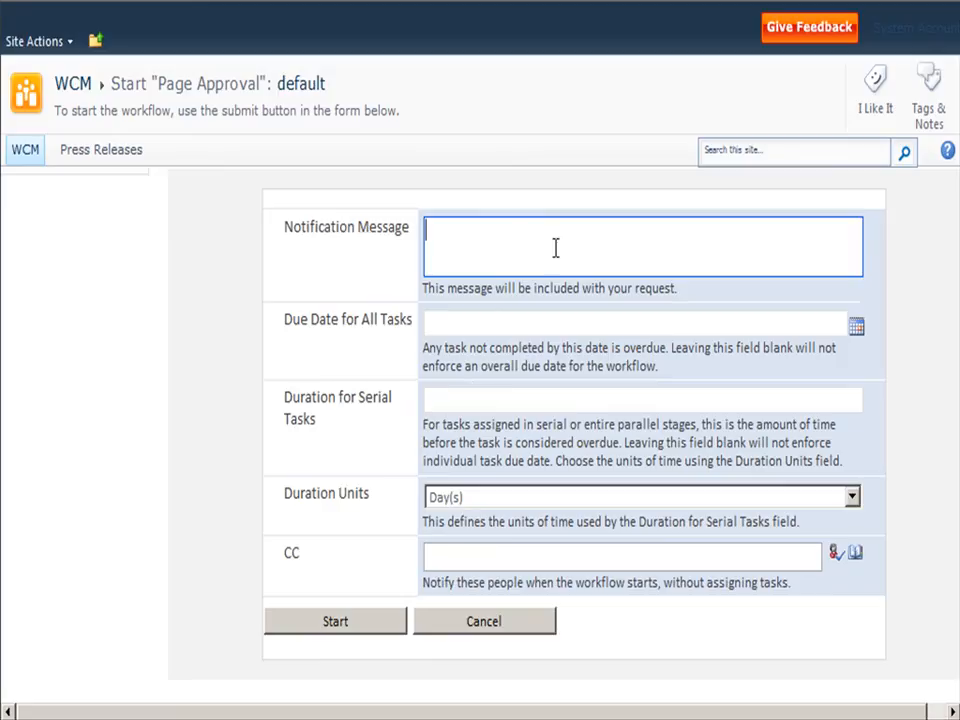
pyautogui.write('Please approve.')
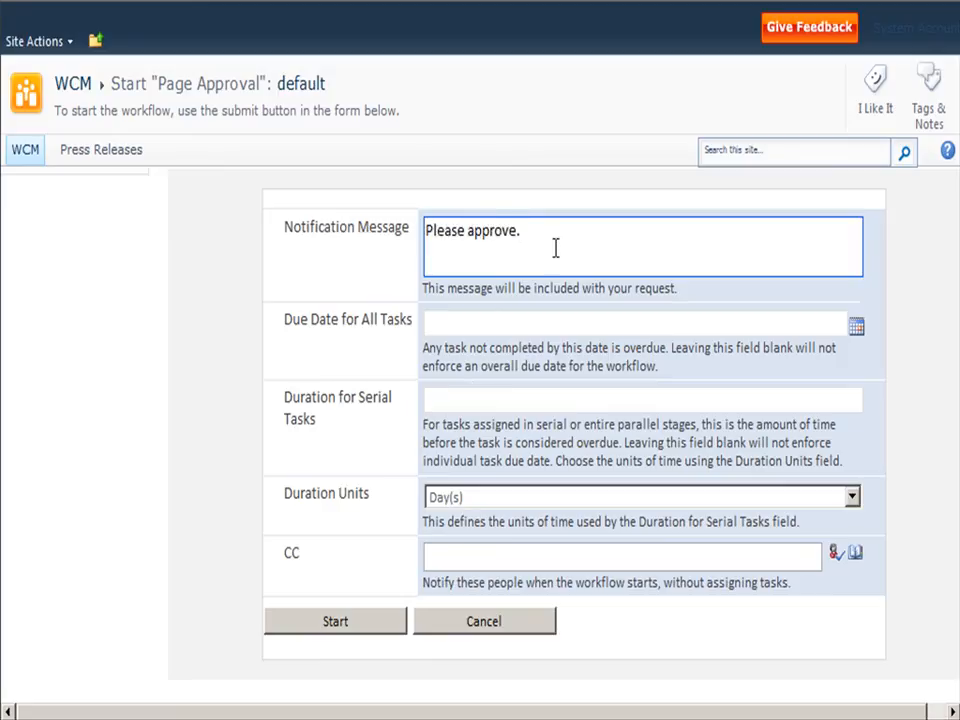
pyautogui.click(390, 624)
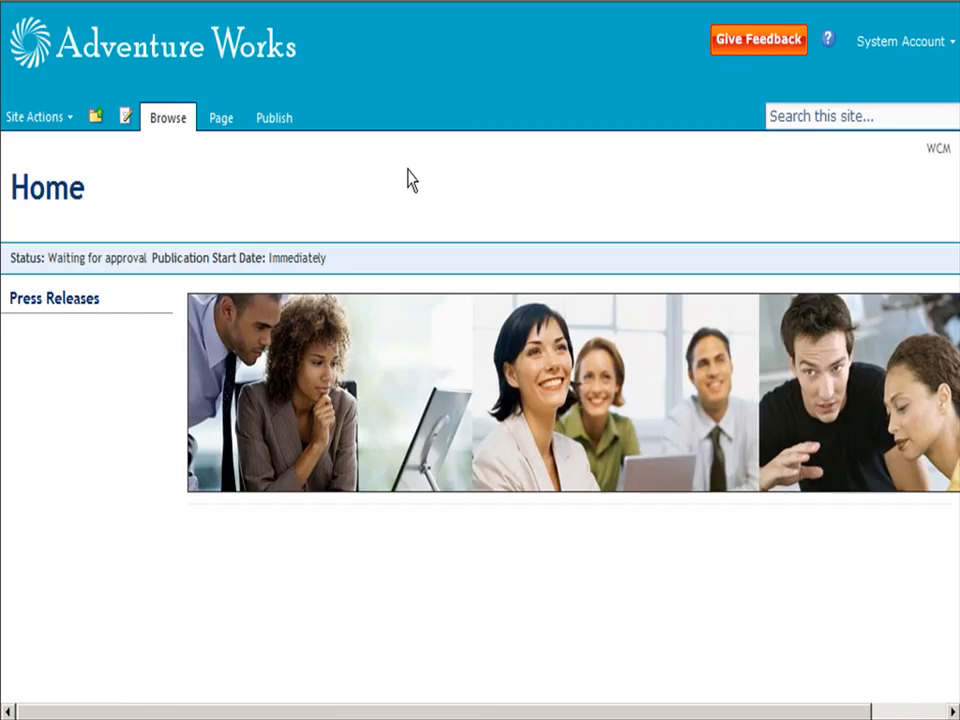
pyautogui.moveTo(342, 272); pyautogui.dragTo(25, 270)
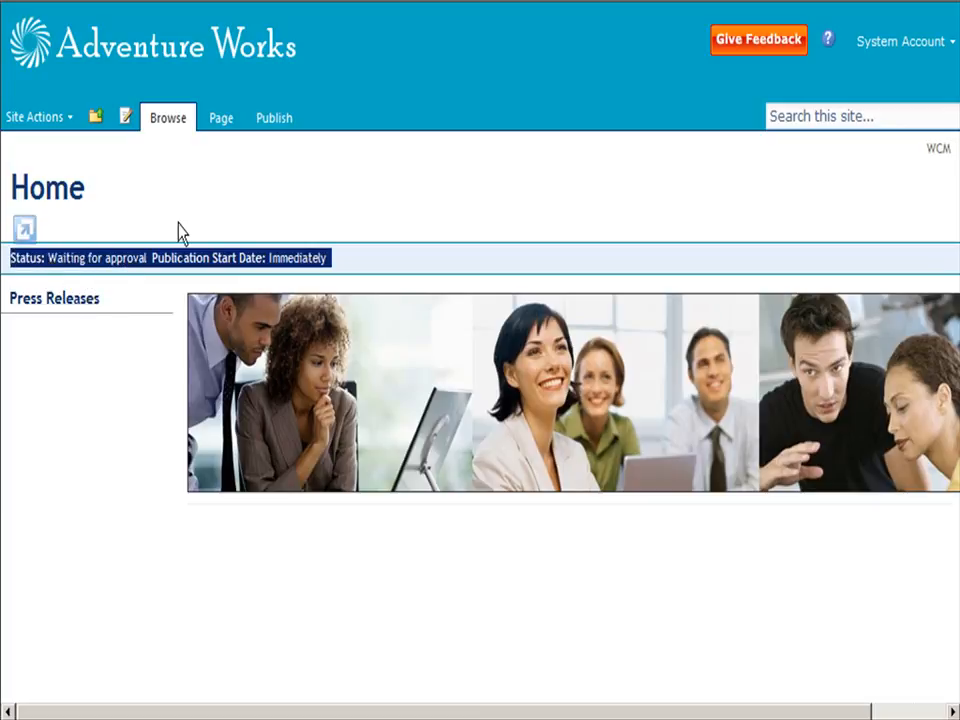
# Open the Home page's publishing schedule and try setting both the start and end to a specific date.
pyautogui.click(276, 128)
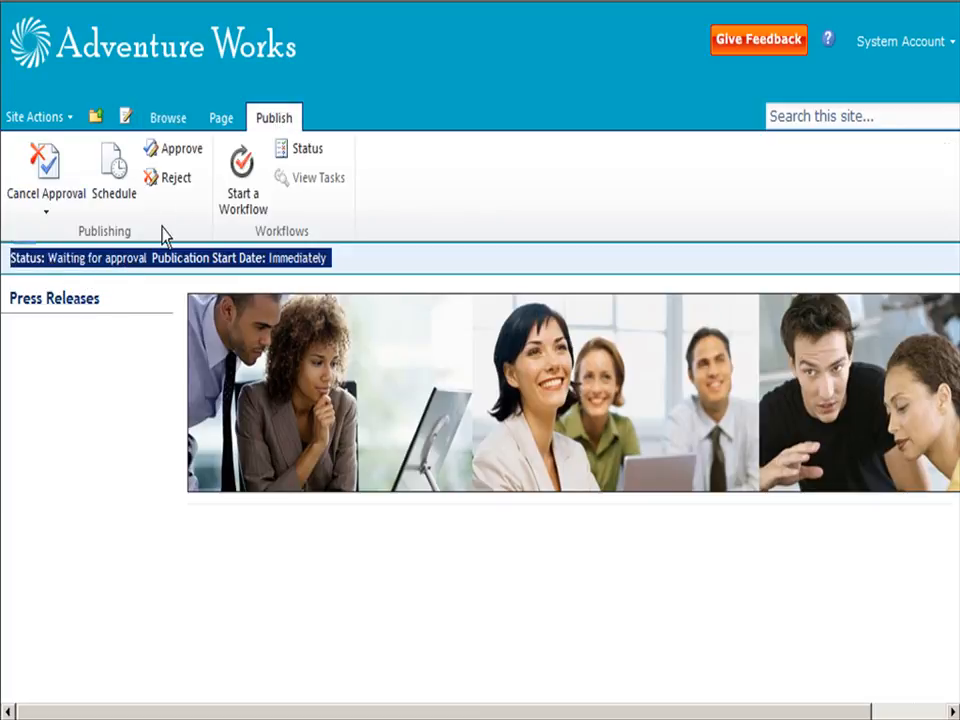
pyautogui.click(115, 172)
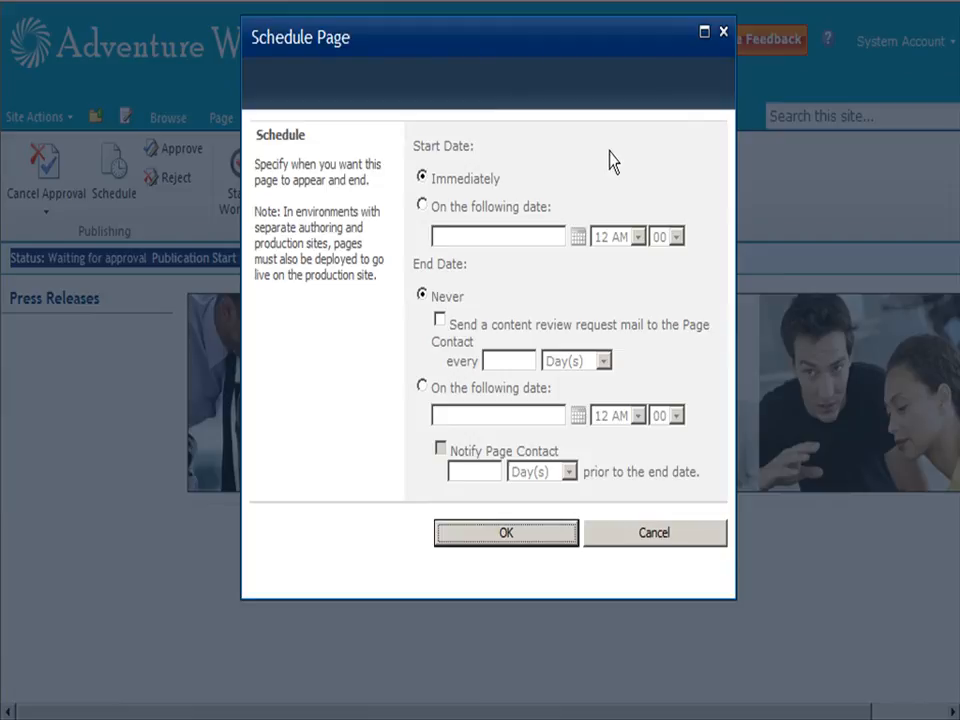
pyautogui.click(422, 205)
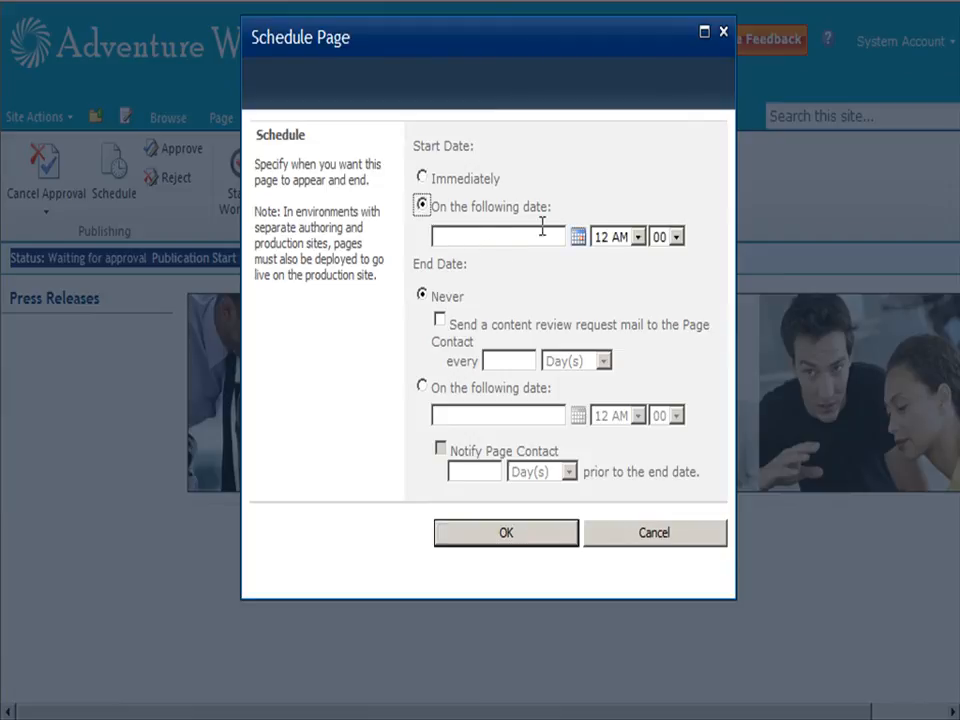
pyautogui.click(549, 241)
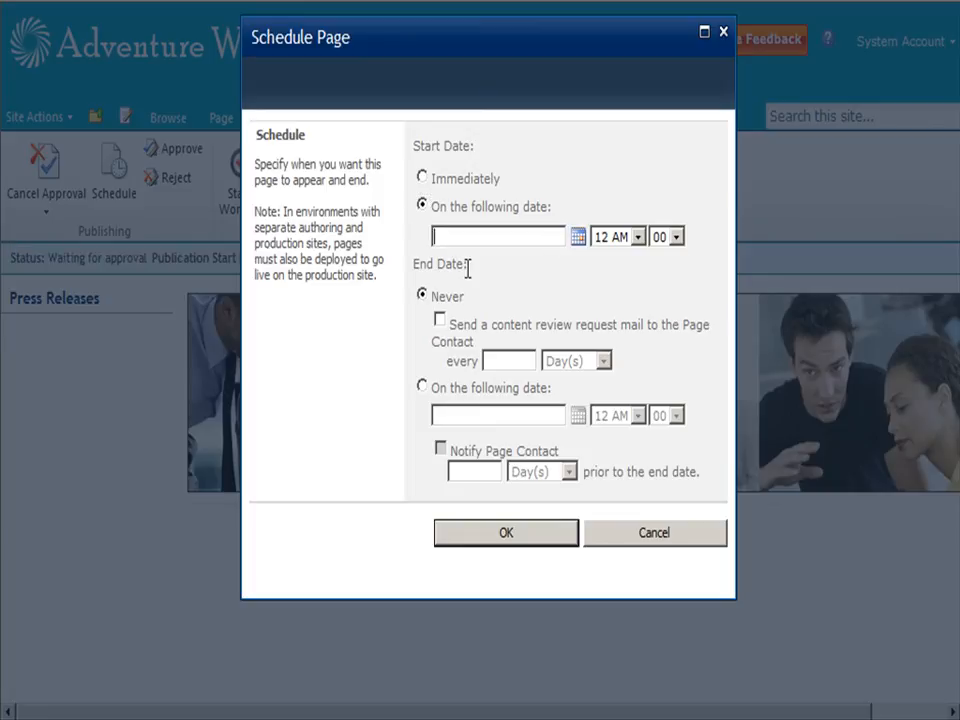
pyautogui.click(423, 387)
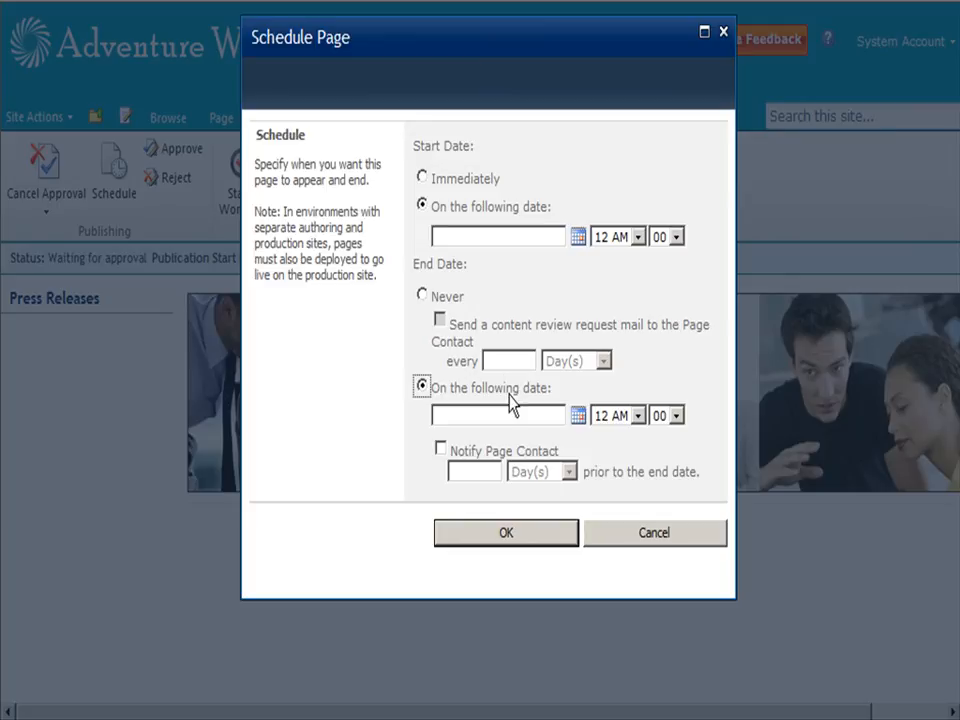
# Try an end date of Never with a content review request mail to the page contact, using Month(s) as the interval unit.
pyautogui.click(422, 296)
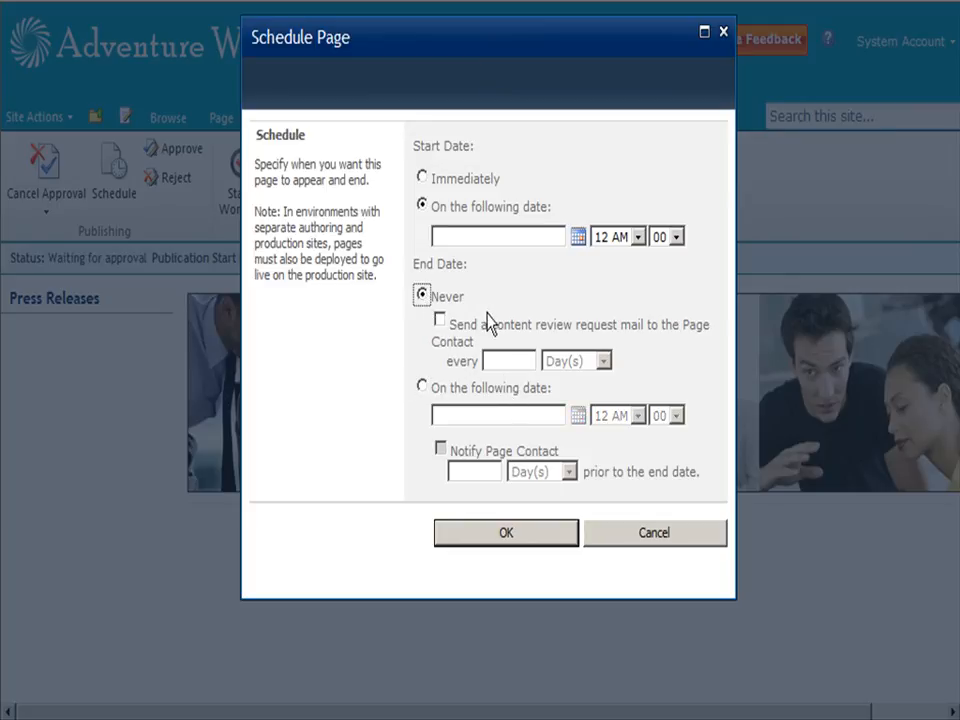
pyautogui.click(441, 320)
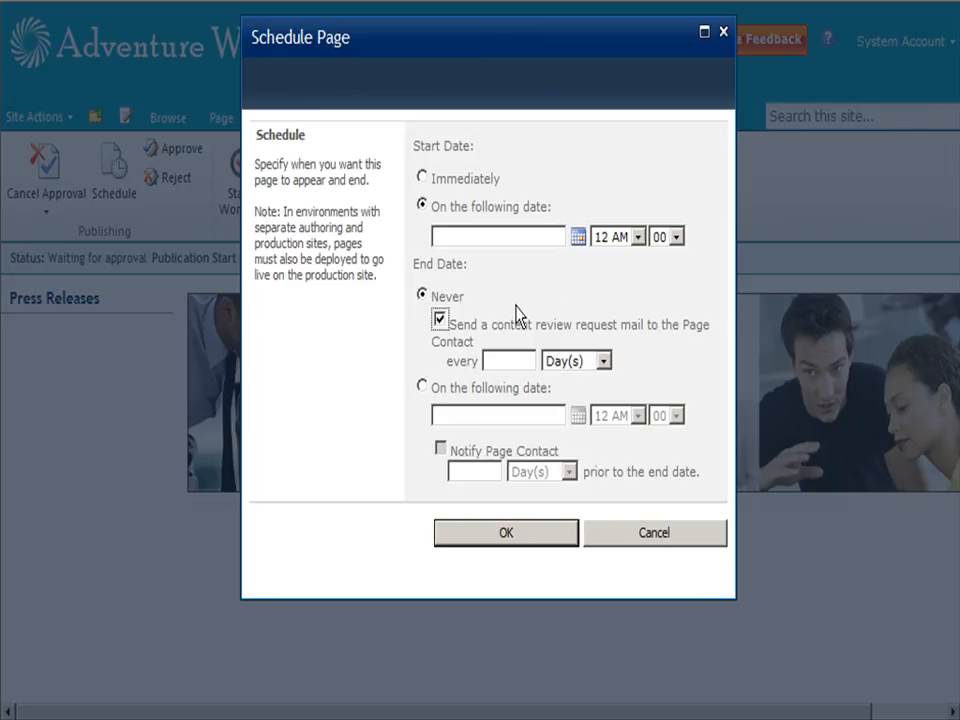
pyautogui.click(525, 358)
pyautogui.click(592, 362)
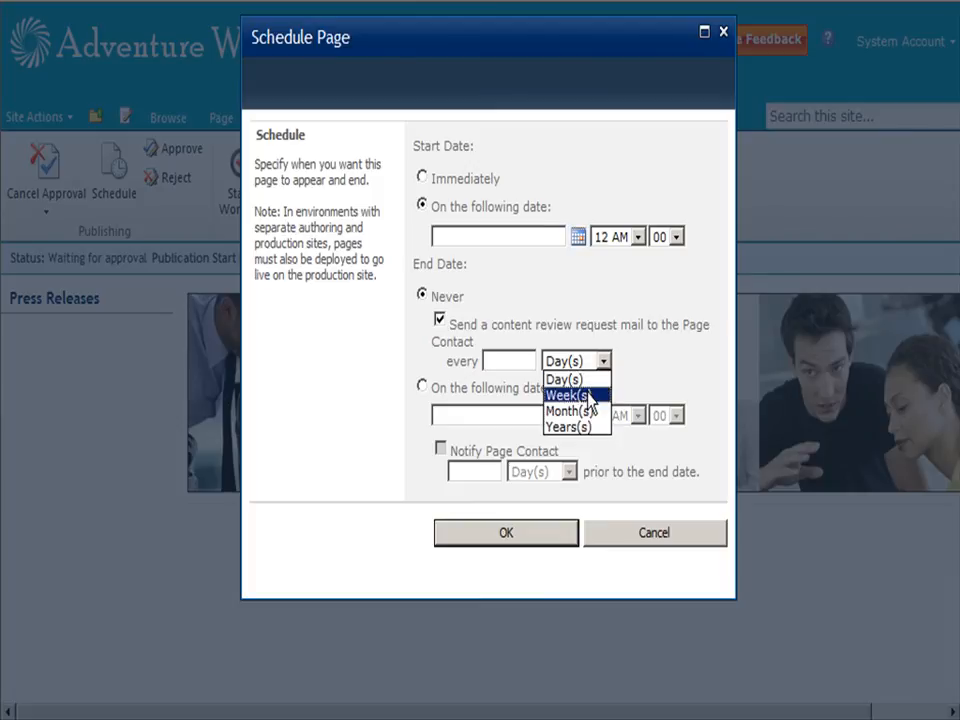
pyautogui.click(566, 427)
pyautogui.click(602, 362)
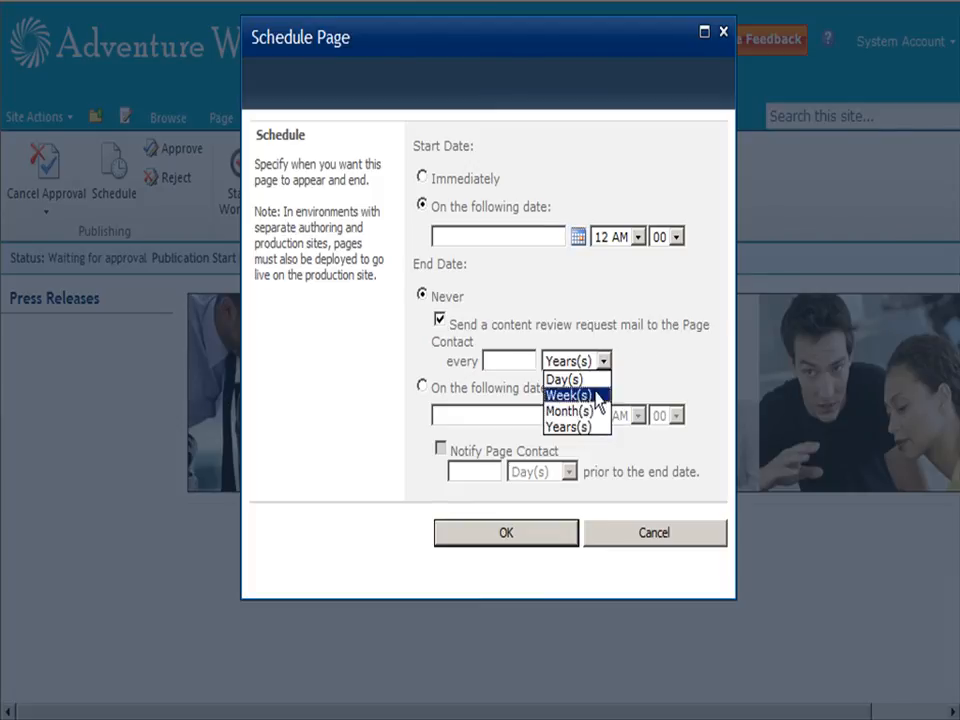
pyautogui.click(600, 412)
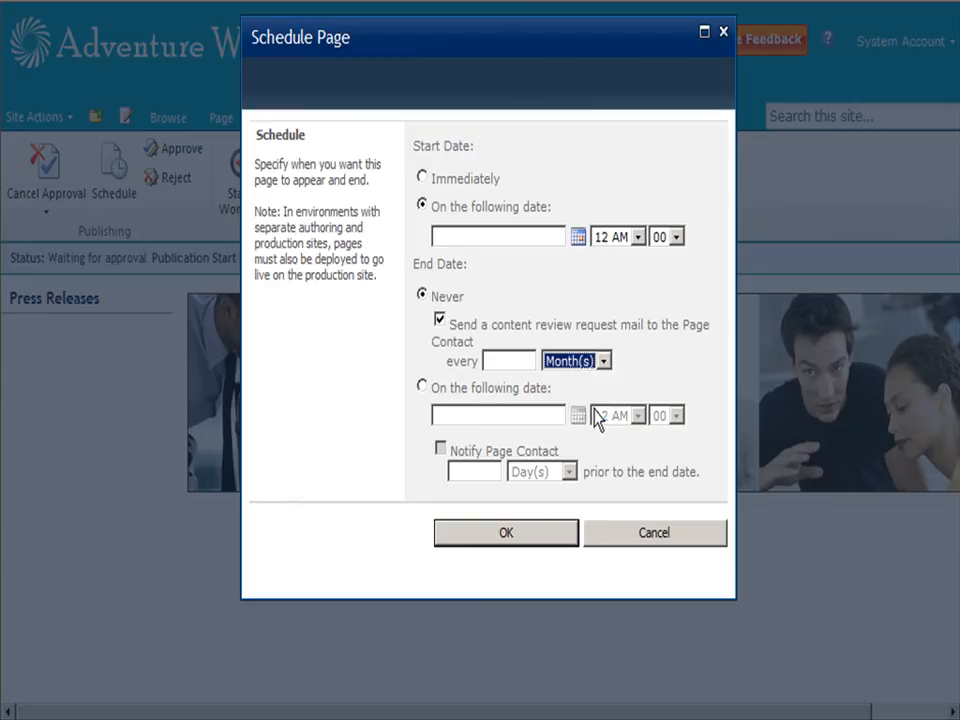
# Try a dated end with page contact notification 5 days before it, and discard the schedule changes.
pyautogui.click(422, 387)
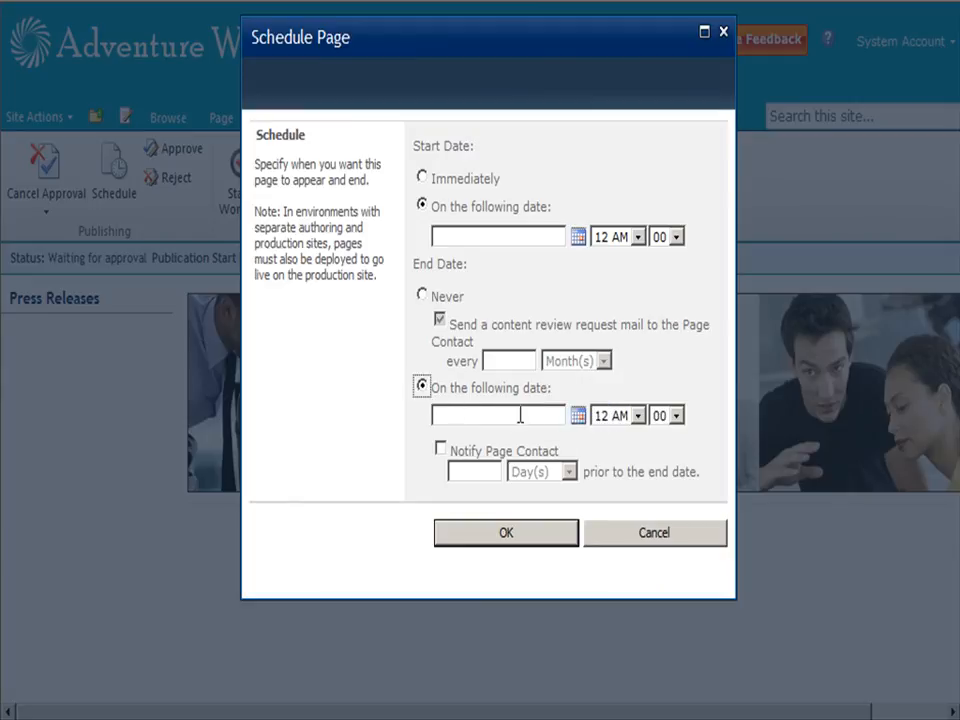
pyautogui.click(440, 449)
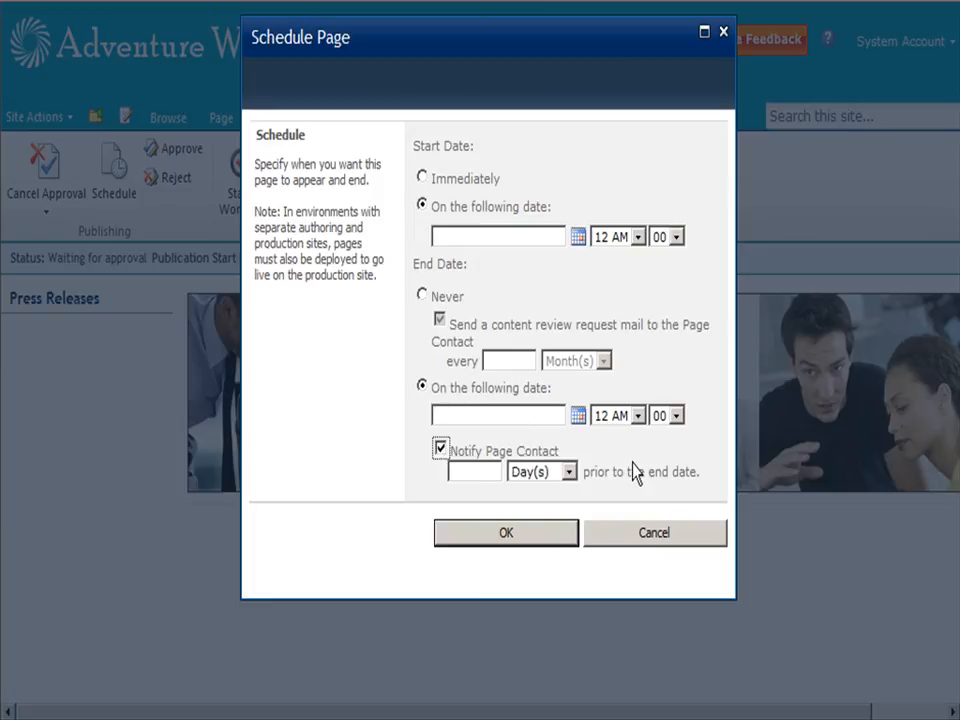
pyautogui.click(481, 468)
pyautogui.write('5')
pyautogui.click(618, 545)
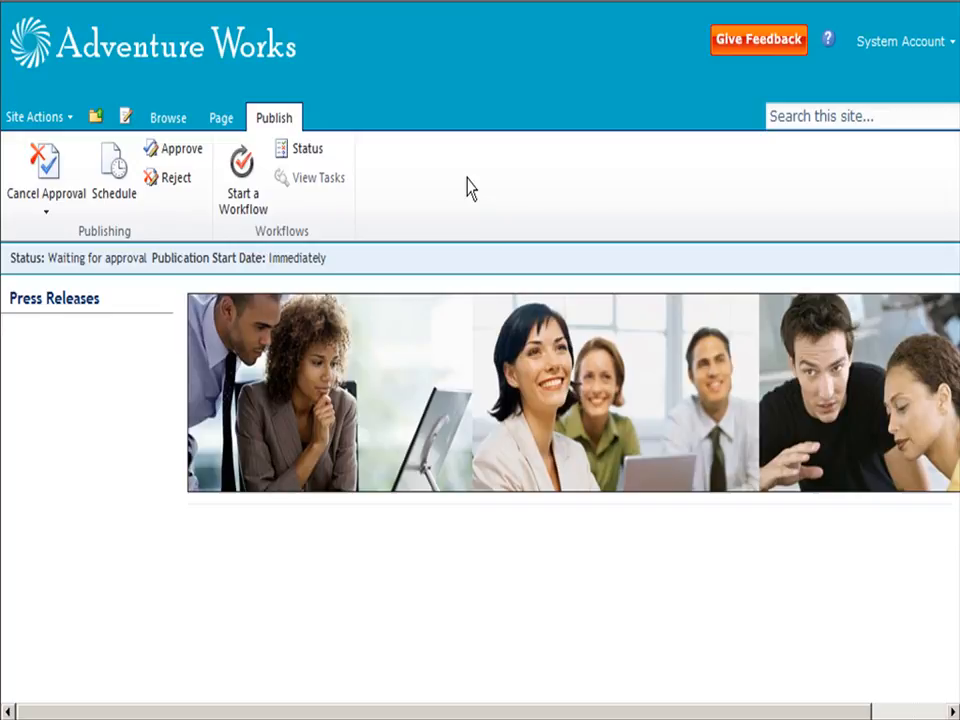
# Leave the browser's full-screen view.
pyautogui.press('F11')
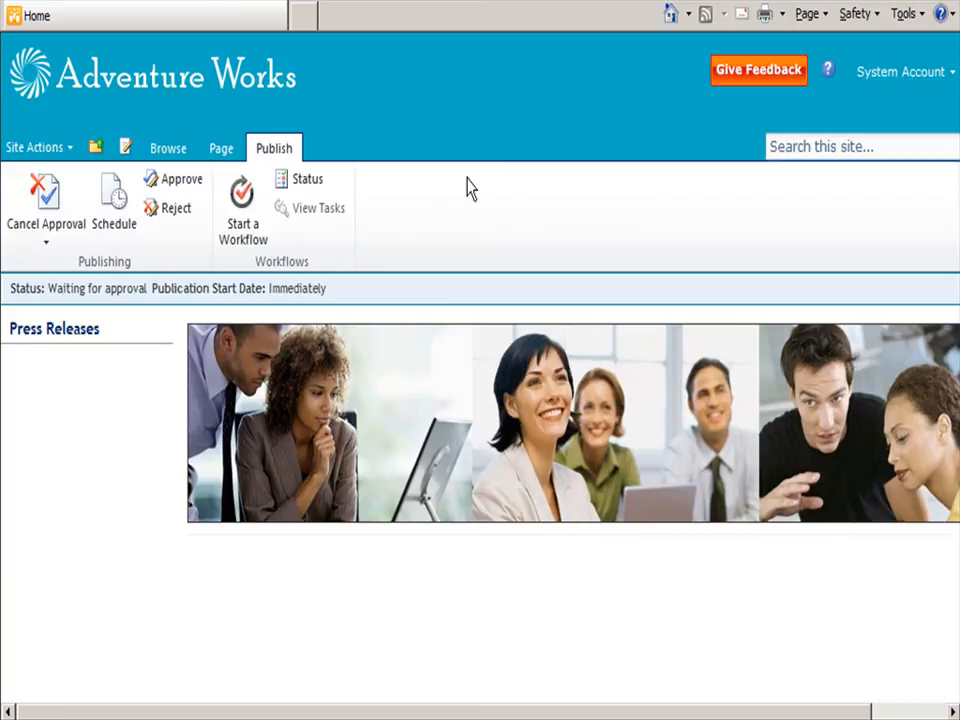